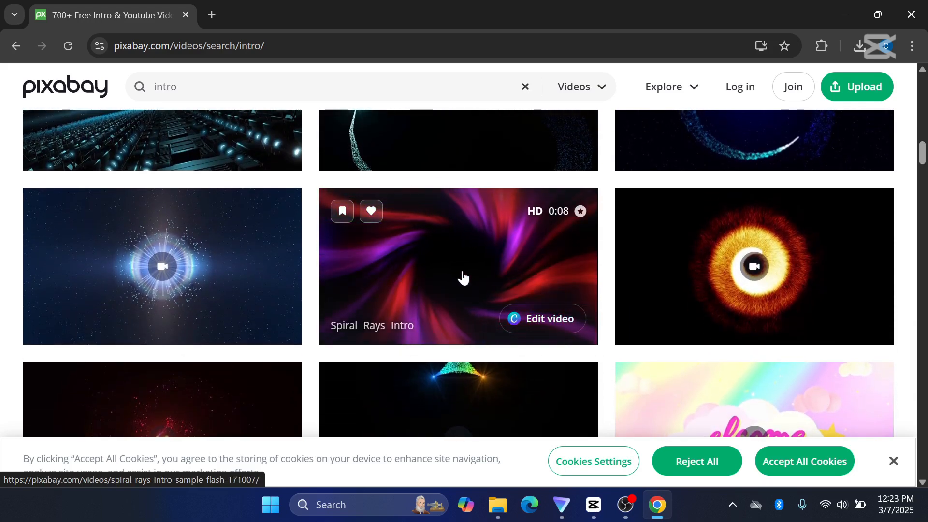
Open the "Spiral Rays Intro" stock video's page and show its download options.
{"action": "left_click", "coordinate": [462, 273]}
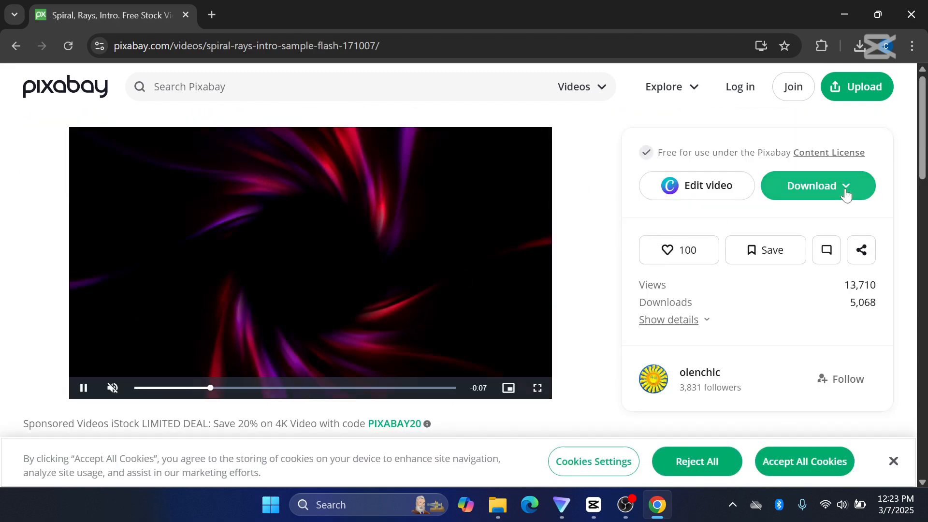
{"action": "left_click", "coordinate": [830, 191]}
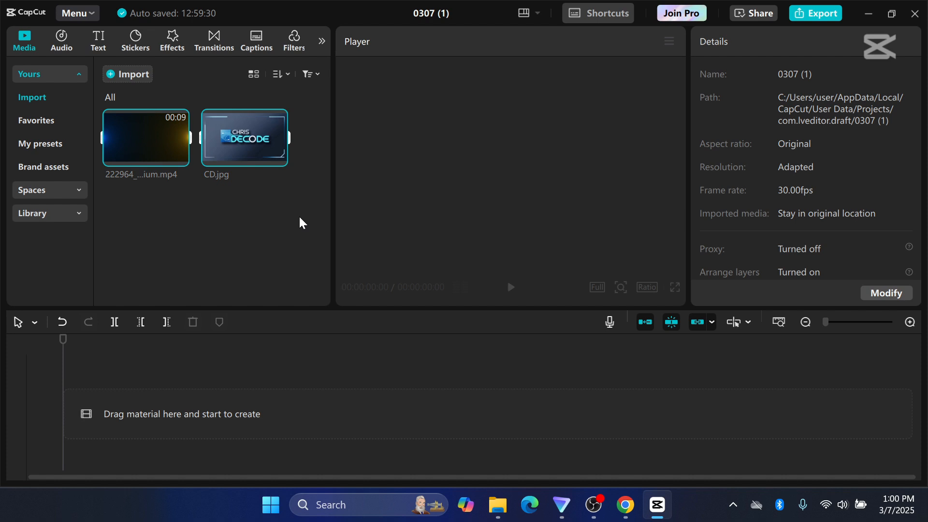
Switch to CapCut and add the imported 222964_medium.mp4 background clip to the start of the timeline.
{"action": "left_click", "coordinate": [300, 218]}
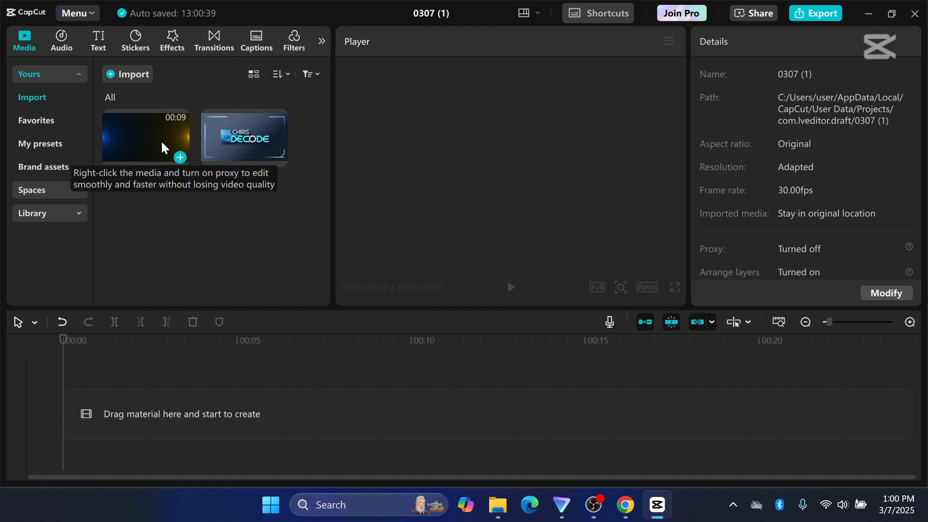
{"action": "left_click", "coordinate": [180, 158]}
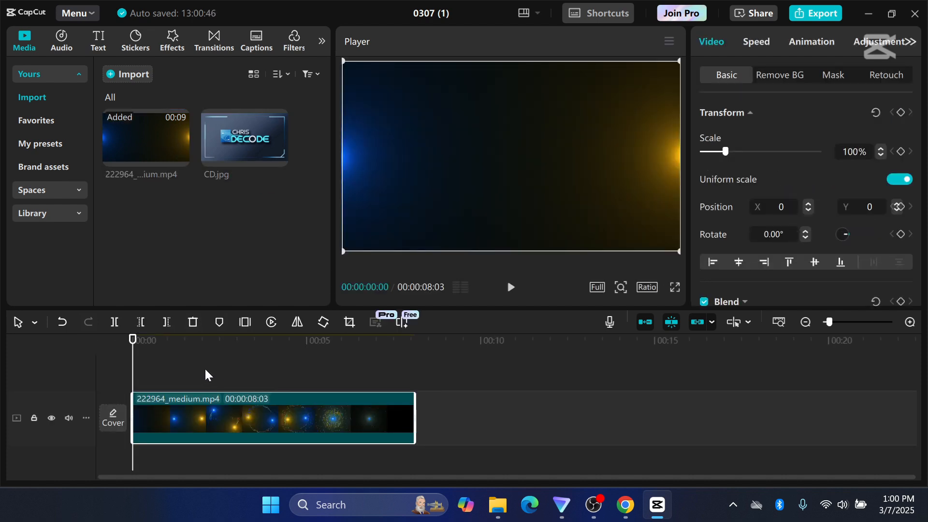
{"action": "left_click_drag", "start_coordinate": [135, 375], "coordinate": [84, 359]}
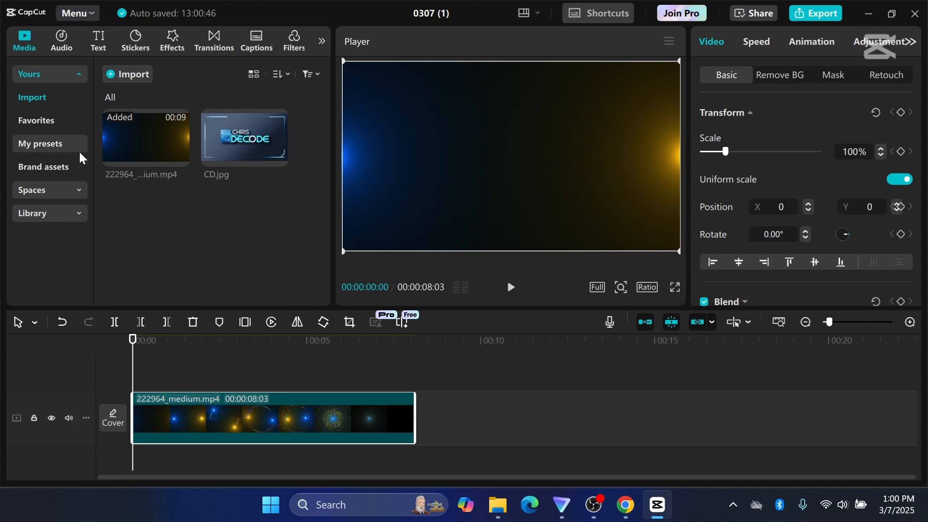
Add a default text clip above the background video and replace its text with "Chris Decode".
{"action": "left_click", "coordinate": [100, 46]}
{"action": "mouse_move", "coordinate": [170, 112]}
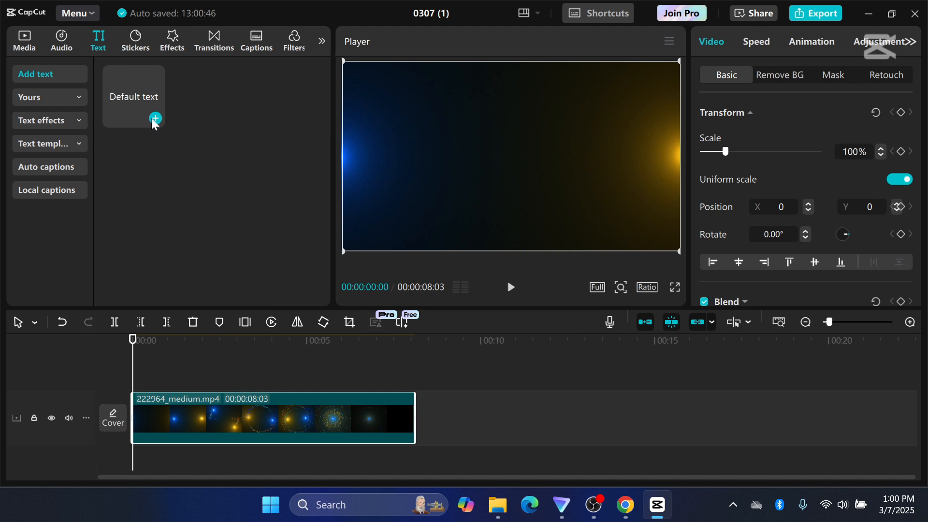
{"action": "left_click", "coordinate": [152, 119]}
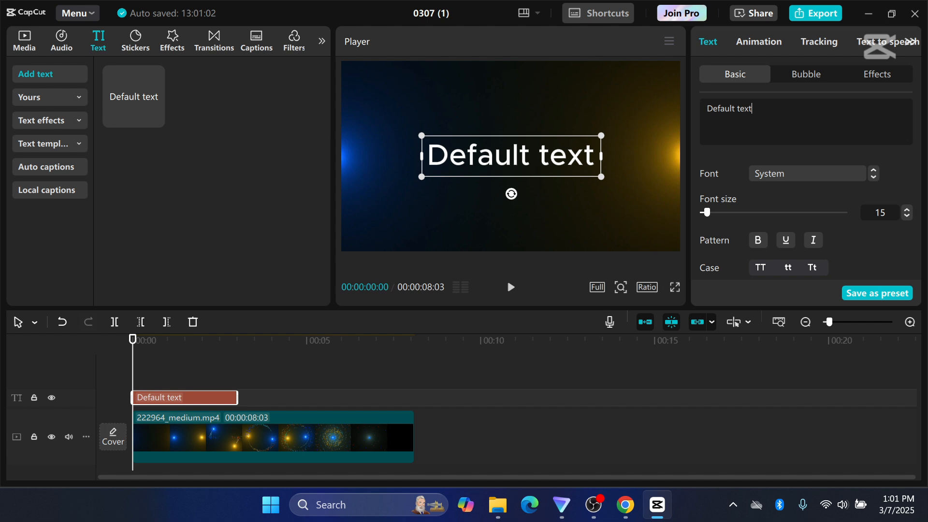
{"action": "left_click_drag", "start_coordinate": [751, 109], "coordinate": [713, 108]}
{"action": "key", "text": "BackSpace"}
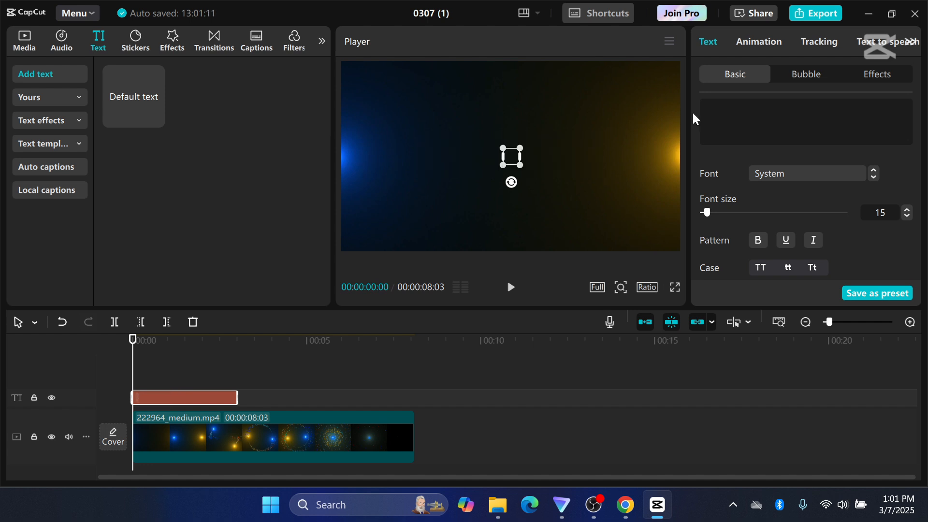
{"action": "type", "text": "De"}
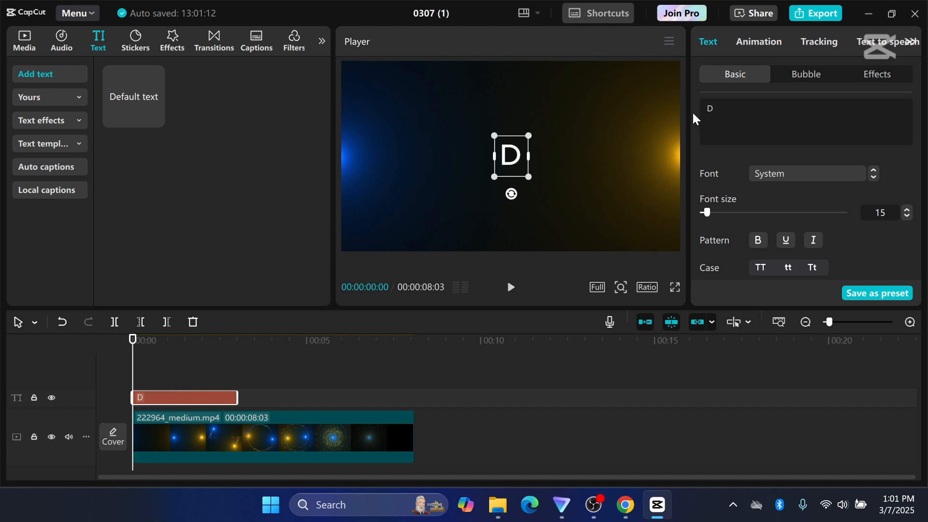
{"action": "key", "text": "BackSpace"}
{"action": "key", "text": "BackSpace"}
{"action": "type", "text": "Chr"}
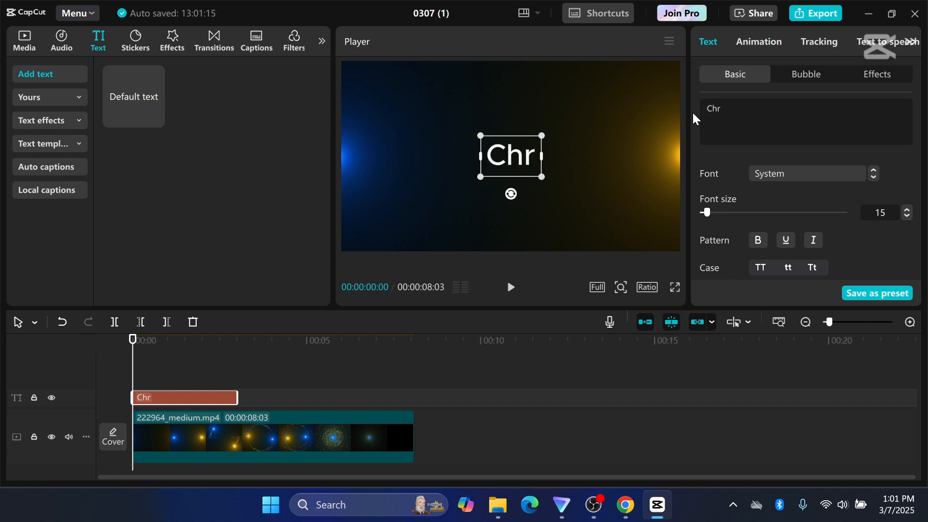
{"action": "type", "text": "is Decode"}
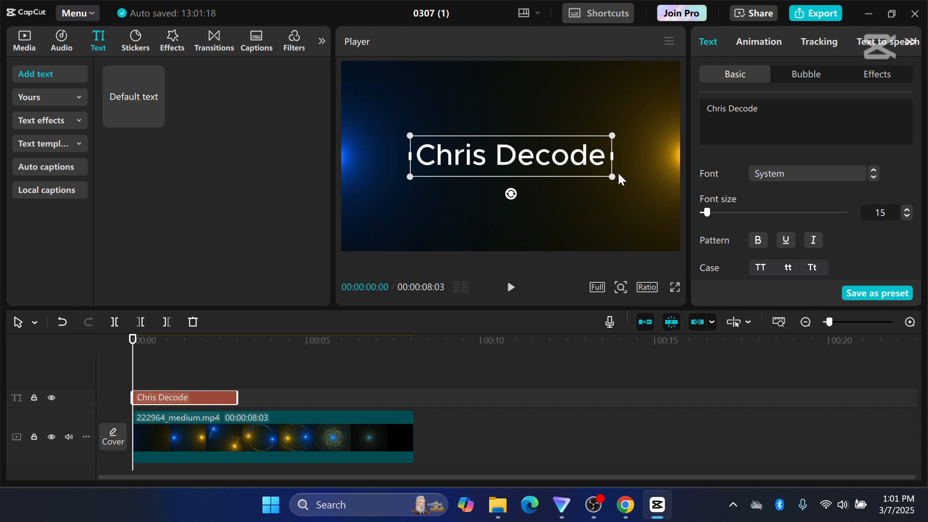
Shrink the title text in the preview and apply the bold style.
{"action": "left_click_drag", "start_coordinate": [615, 176], "coordinate": [560, 165]}
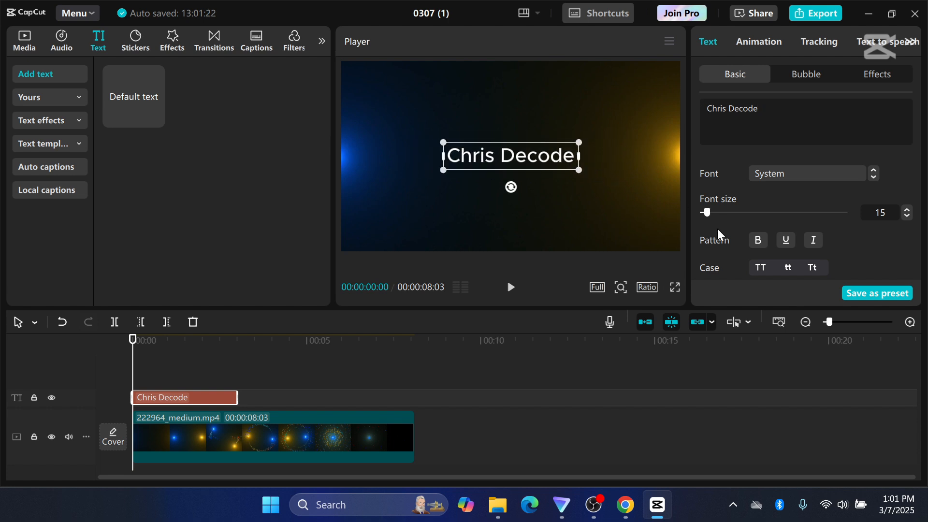
{"action": "left_click", "coordinate": [756, 243]}
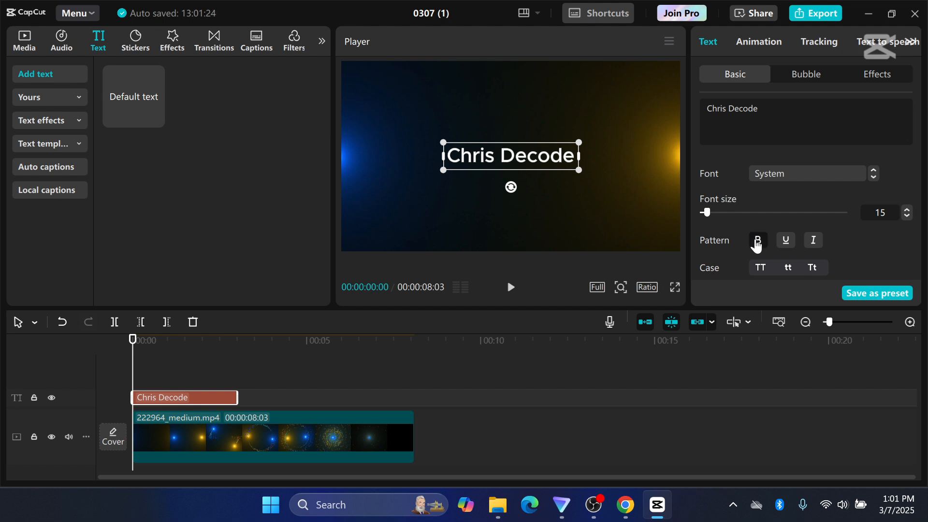
Set the title's character spacing to 8 and change its font to a heavy serif typeface.
{"action": "scroll", "coordinate": [756, 245], "scroll_direction": "down", "scroll_amount": 4}
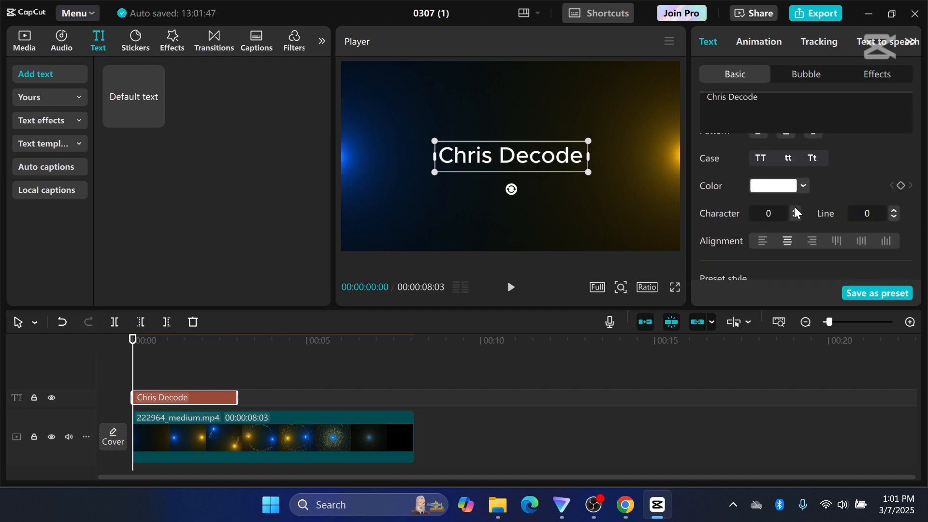
{"action": "left_click", "coordinate": [794, 211]}
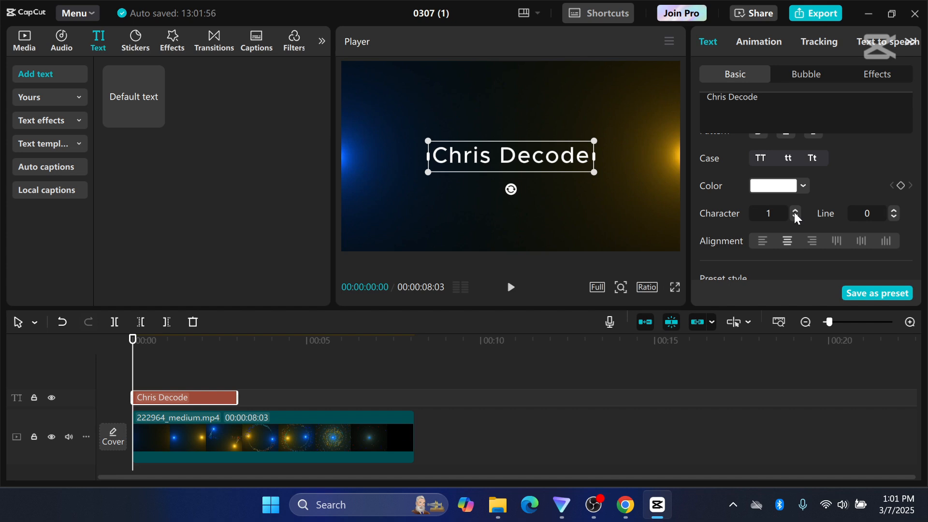
{"action": "left_click", "coordinate": [794, 211]}
{"action": "left_click", "coordinate": [794, 211]}
{"action": "left_click", "coordinate": [794, 211]}
{"action": "left_click", "coordinate": [794, 211]}
{"action": "left_click", "coordinate": [795, 214]}
{"action": "left_click", "coordinate": [795, 215]}
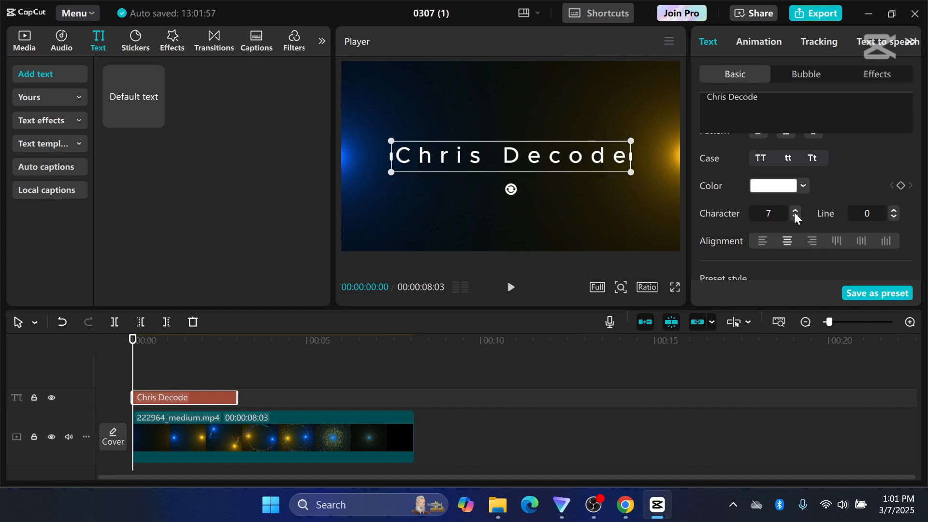
{"action": "left_click", "coordinate": [795, 211]}
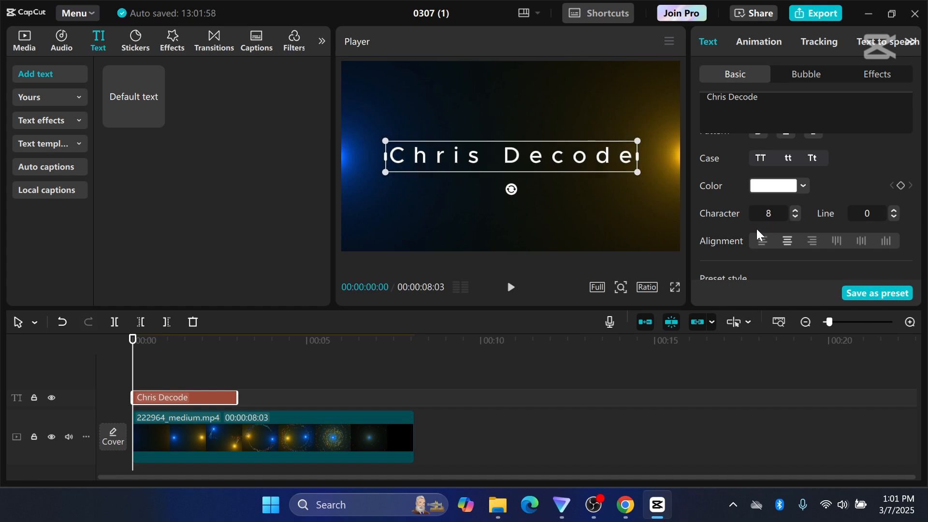
{"action": "scroll", "coordinate": [773, 193], "scroll_direction": "up", "scroll_amount": 2}
{"action": "left_click", "coordinate": [804, 173]}
Move the title clip to start at 00:00:03:13 and extend it to about the end of the background video.
{"action": "left_click_drag", "start_coordinate": [207, 367], "coordinate": [252, 367]}
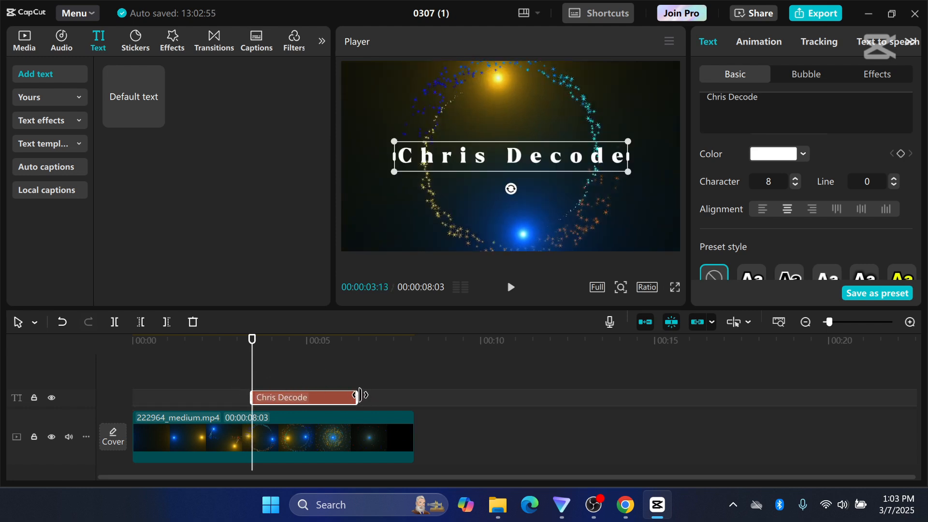
{"action": "left_click_drag", "start_coordinate": [356, 395], "coordinate": [408, 394]}
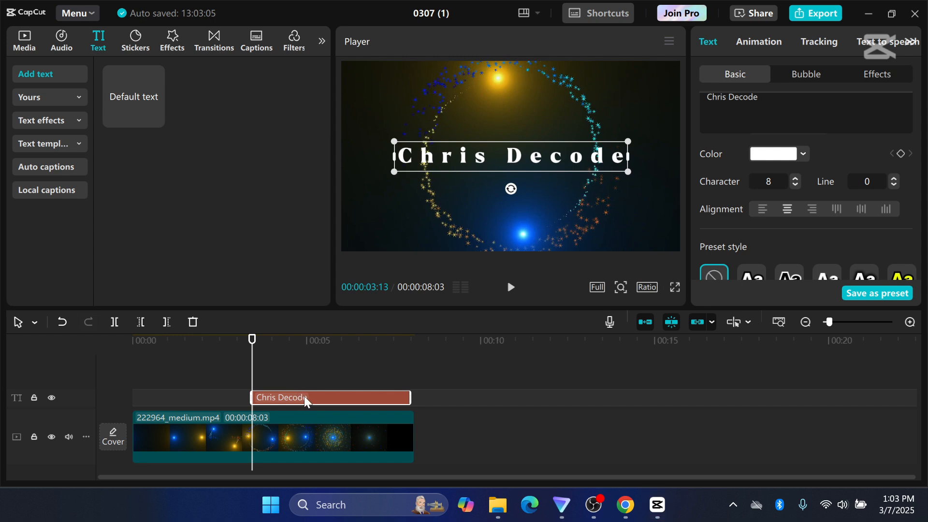
Convert the title clip into a compound clip and apply a Split mask to it.
{"action": "right_click", "coordinate": [304, 397]}
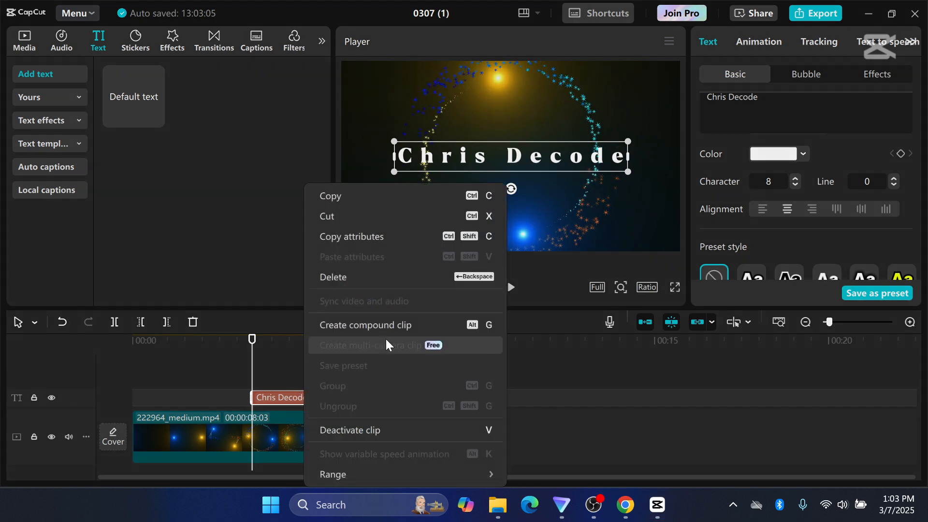
{"action": "left_click", "coordinate": [376, 327]}
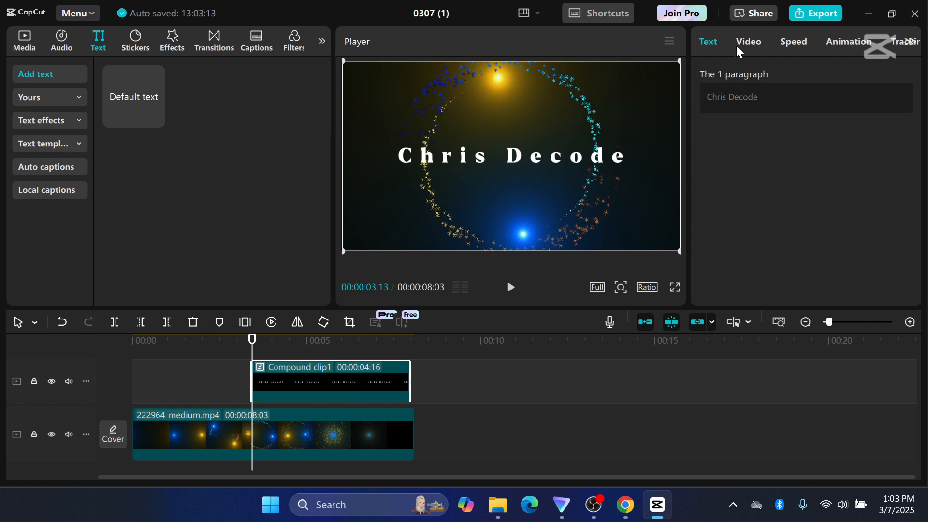
{"action": "left_click", "coordinate": [749, 45]}
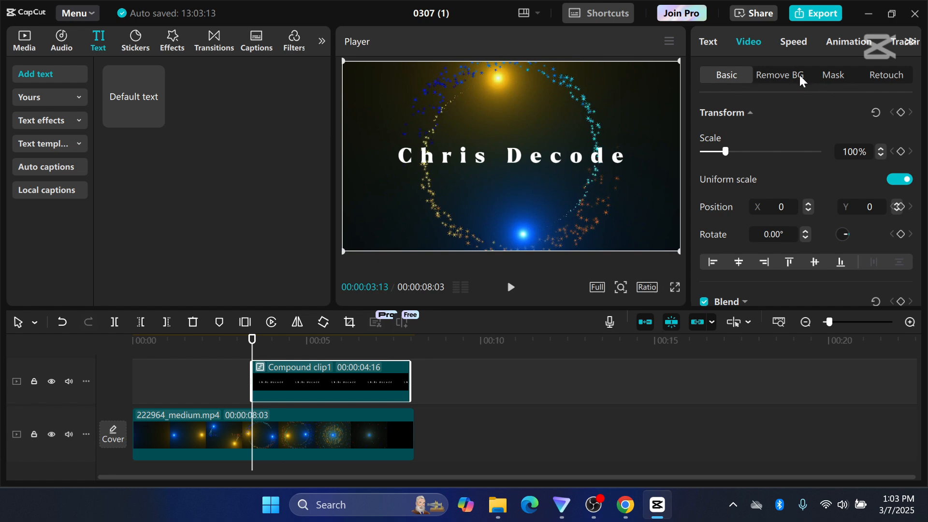
{"action": "left_click", "coordinate": [837, 77]}
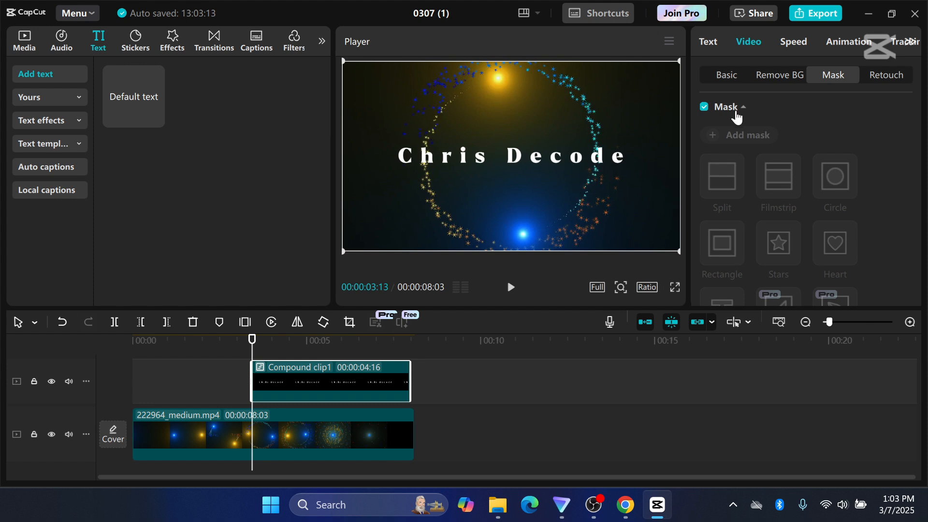
{"action": "left_click", "coordinate": [751, 142]}
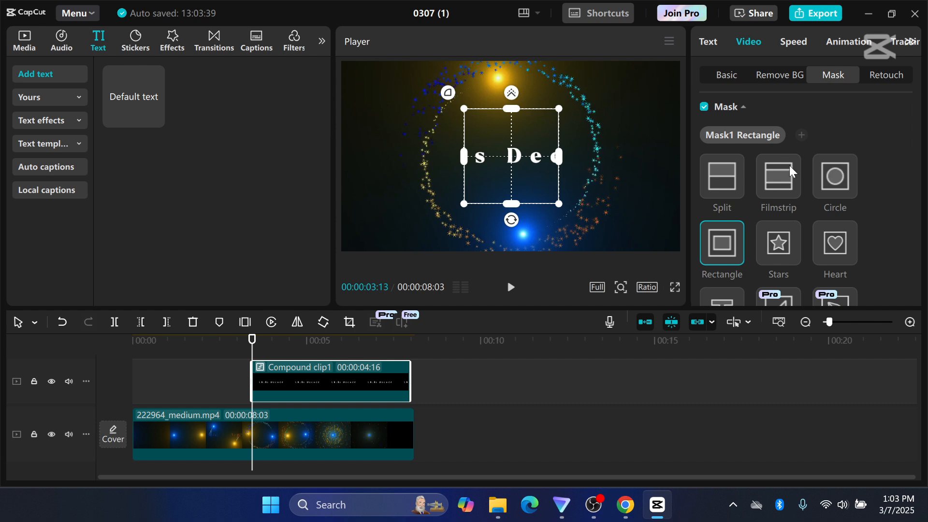
{"action": "left_click", "coordinate": [720, 178]}
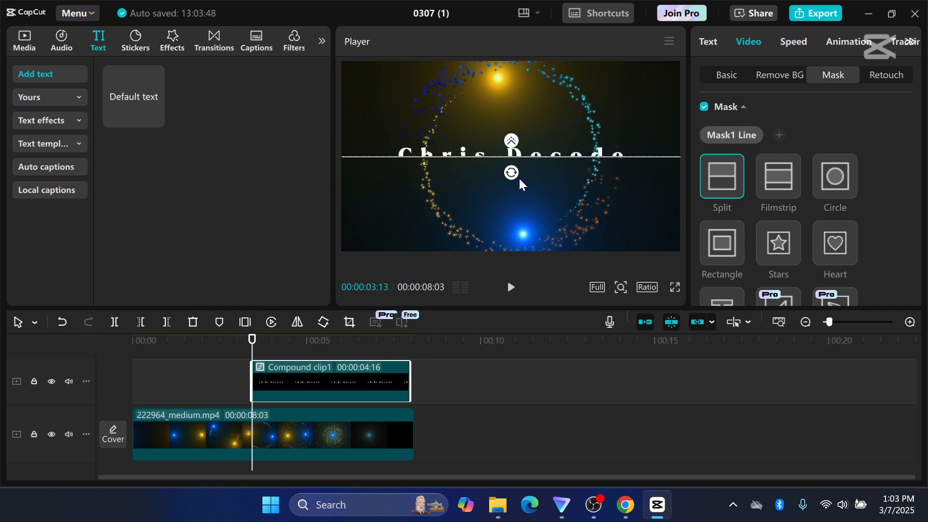
Rotate the split mask to -90°, feather its edge and move it to the title's left end at about X -676, Y 63.
{"action": "left_click_drag", "start_coordinate": [508, 178], "coordinate": [539, 165]}
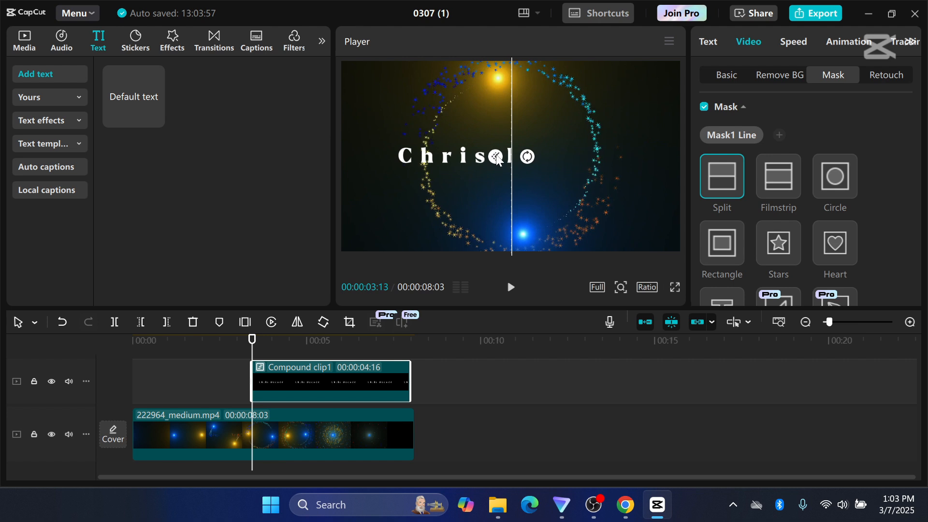
{"action": "left_click_drag", "start_coordinate": [497, 159], "coordinate": [462, 159]}
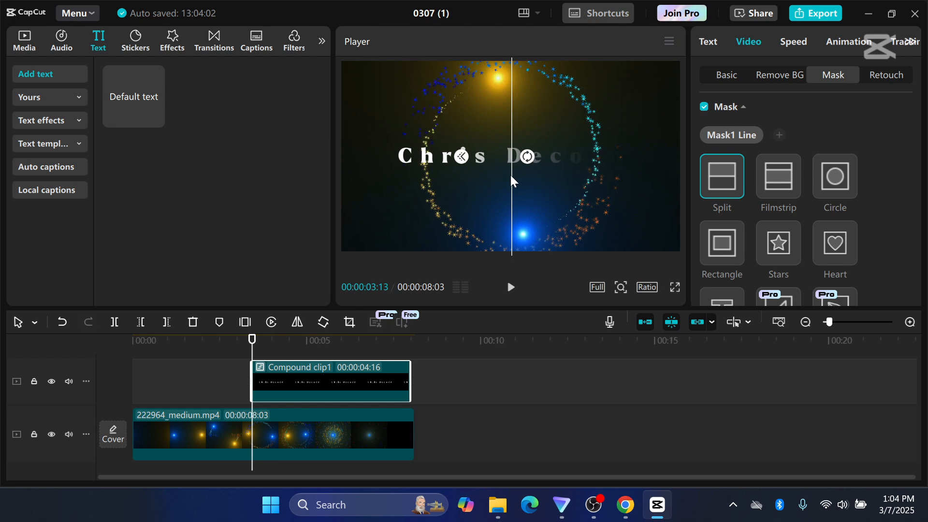
{"action": "left_click_drag", "start_coordinate": [510, 175], "coordinate": [390, 163]}
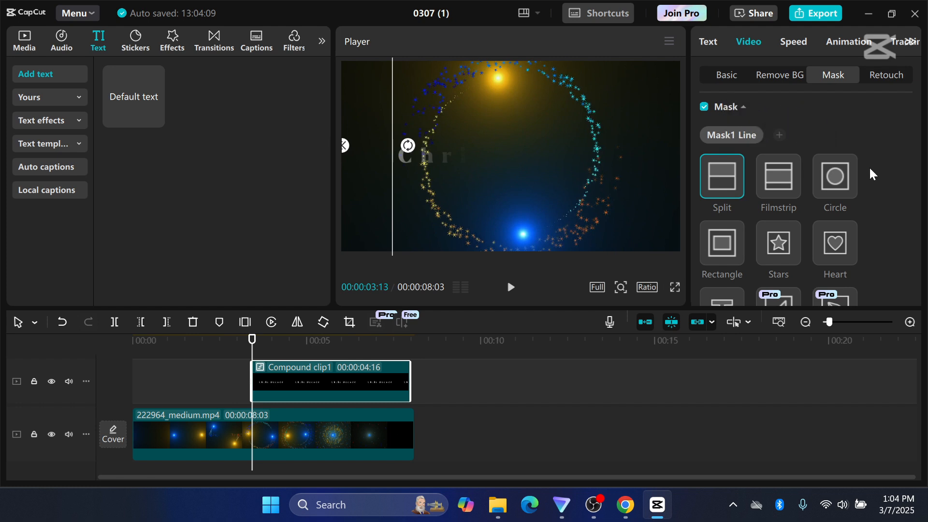
Keyframe the mask settings at 00:00:03:13, and move the mask line to the title's right end at 00:00:04:08.
{"action": "scroll", "coordinate": [871, 174], "scroll_direction": "down", "scroll_amount": 3}
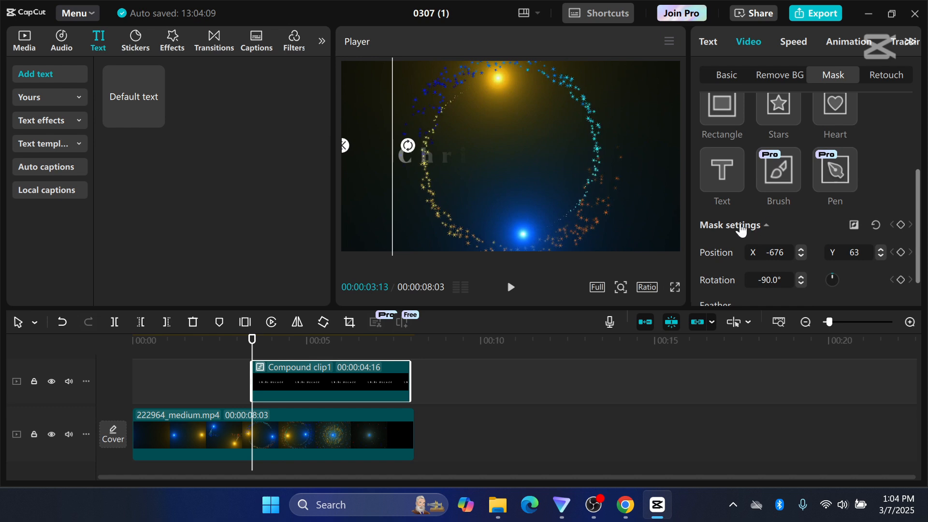
{"action": "left_click", "coordinate": [901, 227]}
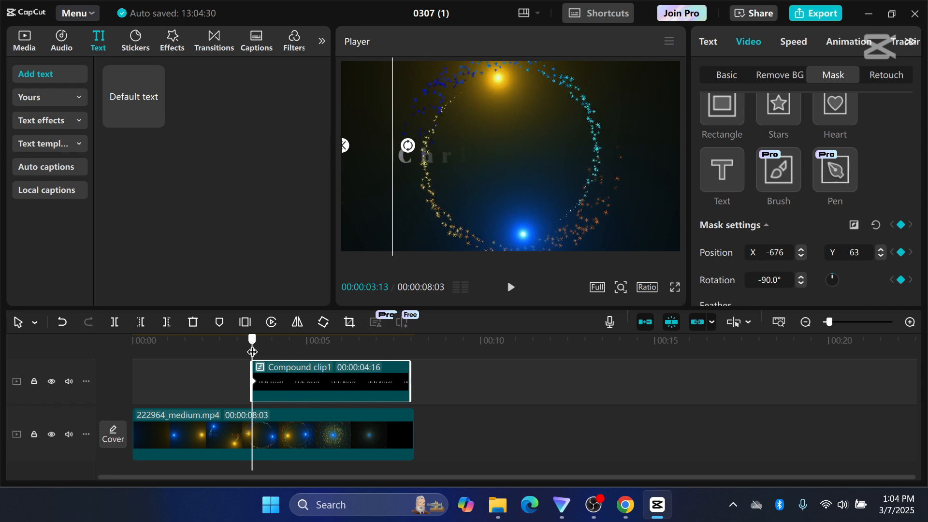
{"action": "left_click_drag", "start_coordinate": [252, 351], "coordinate": [281, 347]}
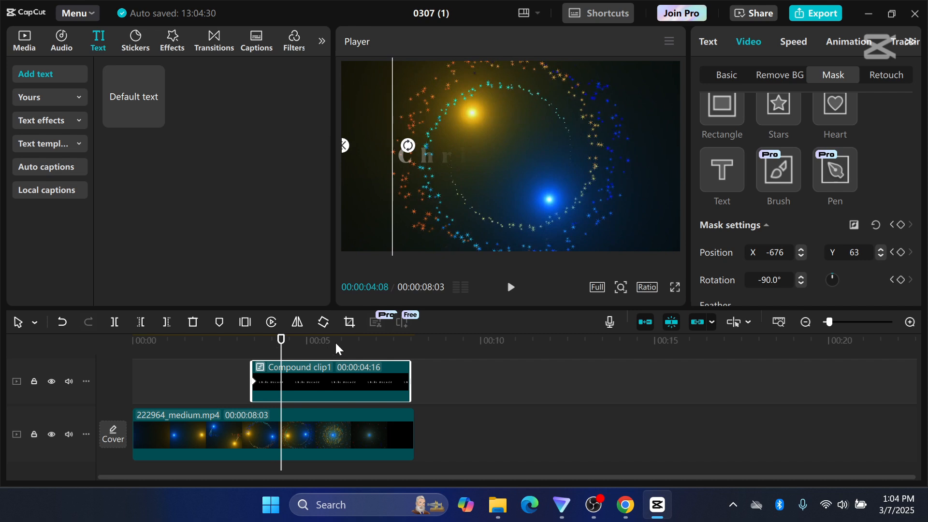
{"action": "left_click_drag", "start_coordinate": [391, 220], "coordinate": [622, 189]}
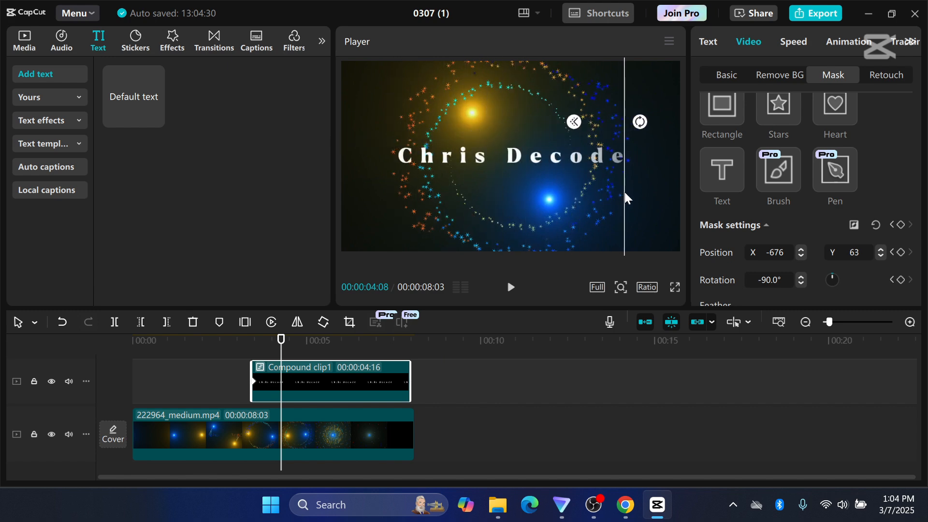
Play the timeline from just before the title clip to preview the masked text reveal.
{"action": "left_click", "coordinate": [233, 370]}
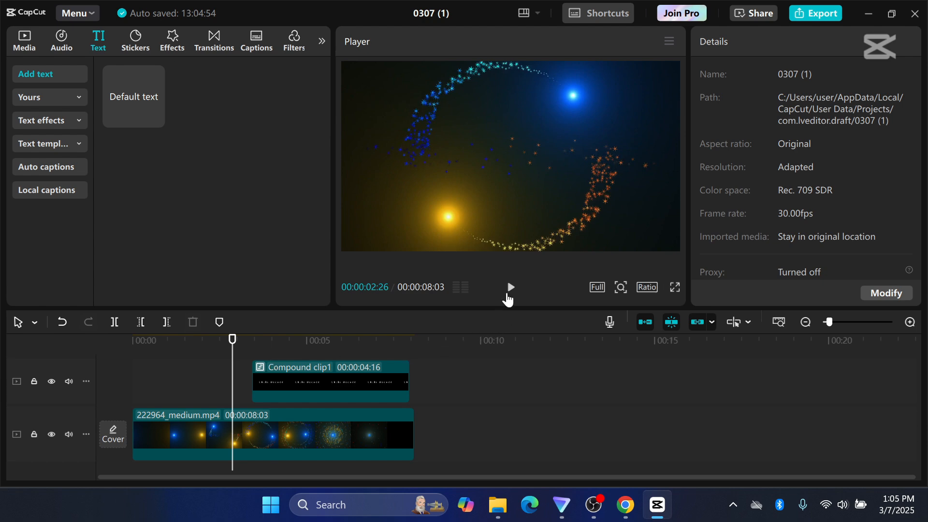
{"action": "left_click", "coordinate": [511, 290]}
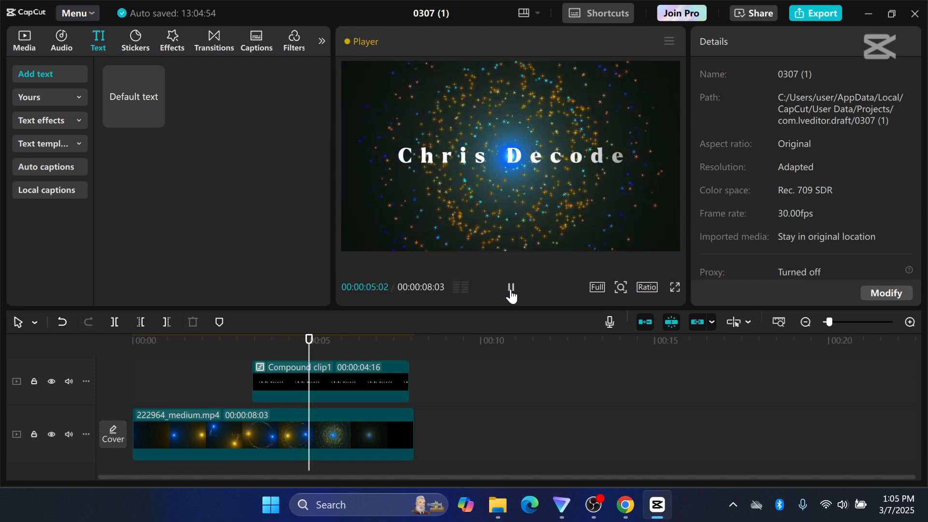
{"action": "left_click", "coordinate": [510, 289]}
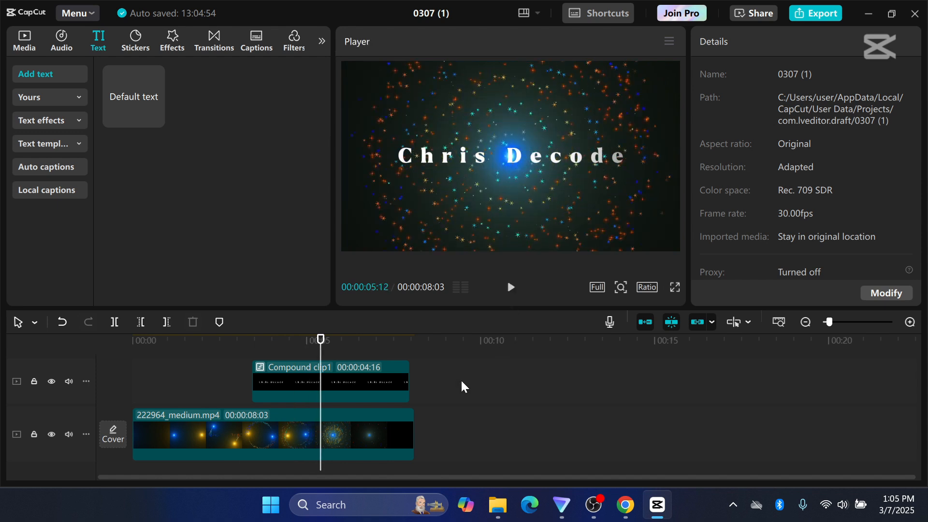
Search the effects for "glitch", apply Fuzzy to the title's compound clip, and shorten the effect by trimming its start.
{"action": "scroll", "coordinate": [461, 382], "scroll_direction": "up", "scroll_amount": 1}
{"action": "left_click", "coordinate": [175, 43]}
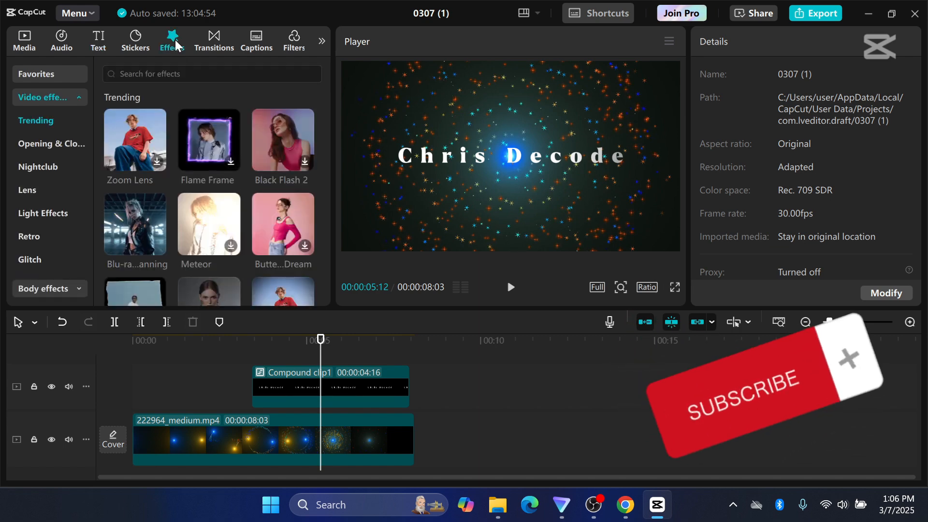
{"action": "left_click", "coordinate": [211, 74]}
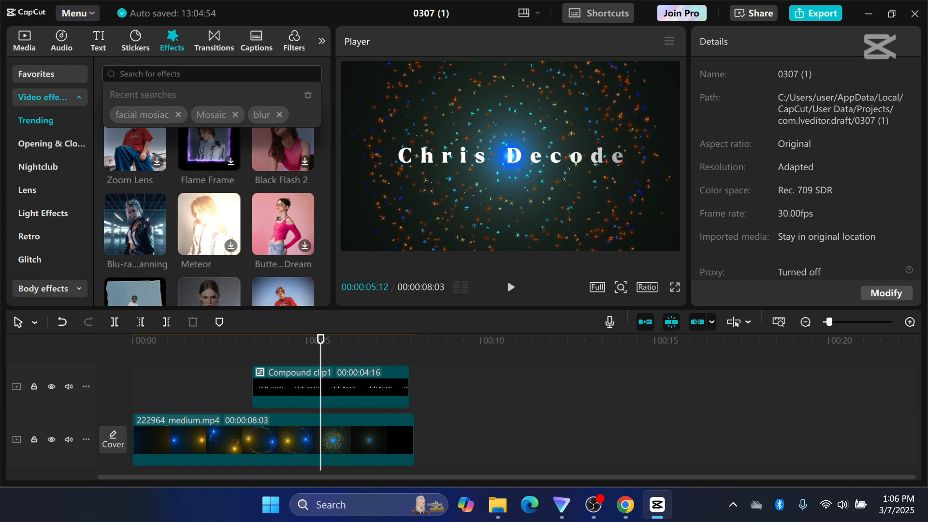
{"action": "type", "text": "glitch"}
{"action": "key", "text": "Return"}
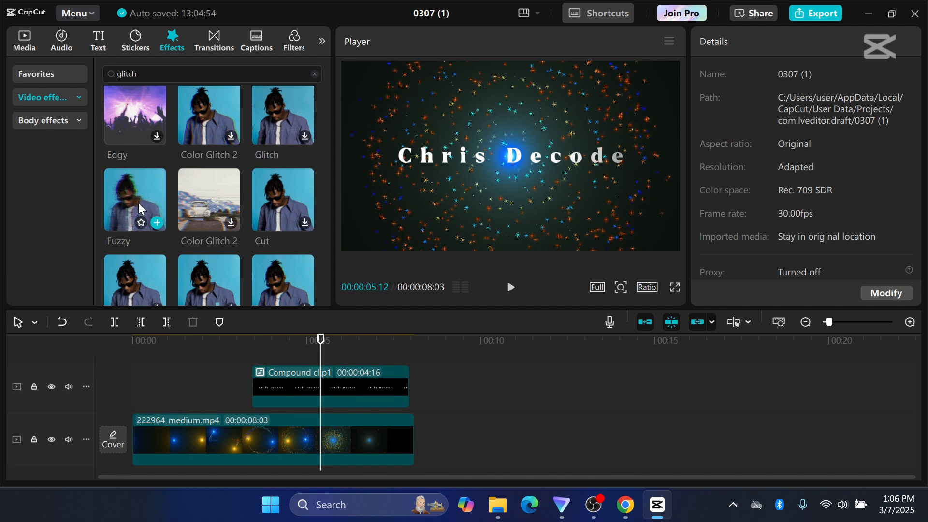
{"action": "left_click_drag", "start_coordinate": [129, 203], "coordinate": [281, 396]}
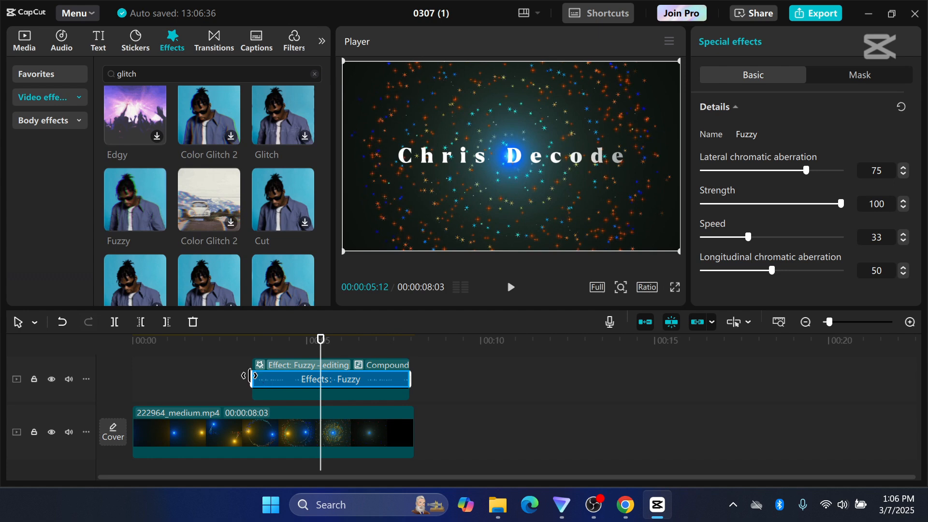
{"action": "left_click_drag", "start_coordinate": [251, 376], "coordinate": [294, 380]}
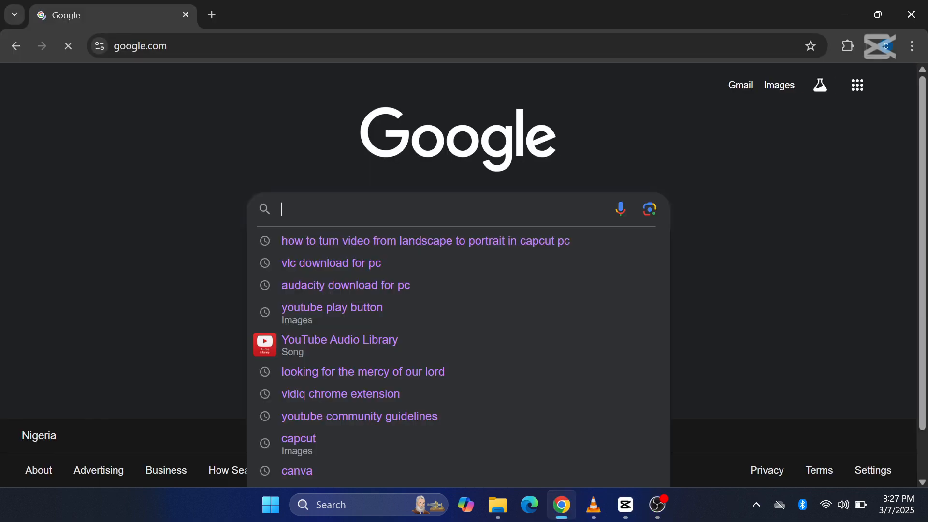
Switch to Chrome, search Google for the YouTube audio library and open its music list.
{"action": "type", "text": "youtube"}
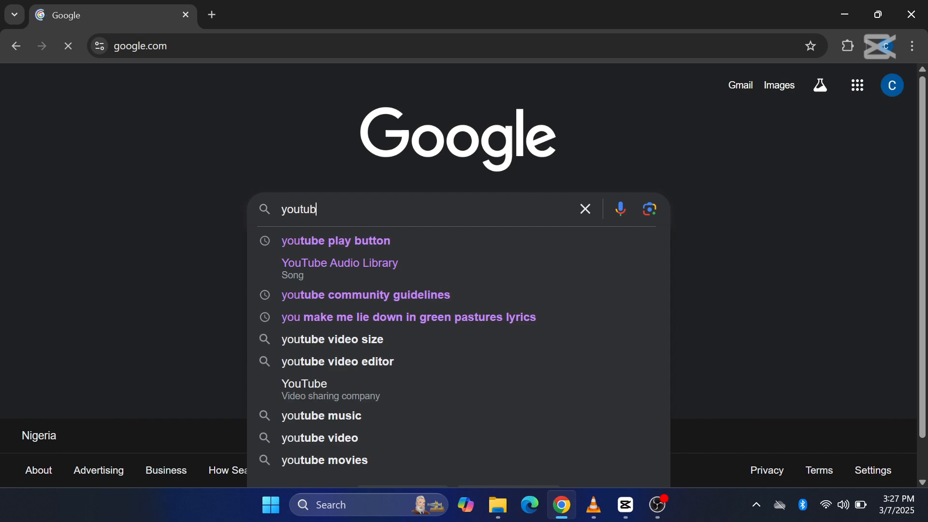
{"action": "left_click", "coordinate": [322, 265]}
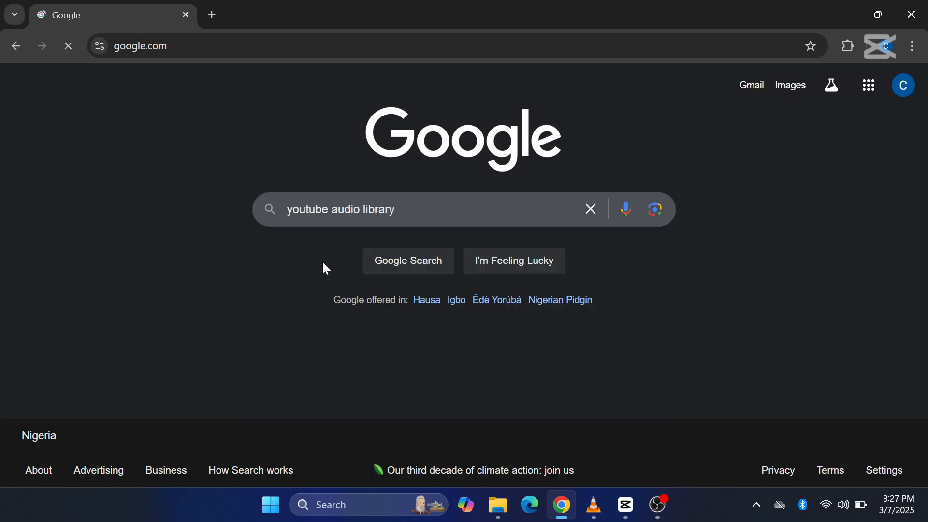
{"action": "scroll", "coordinate": [333, 333], "scroll_direction": "down", "scroll_amount": 2}
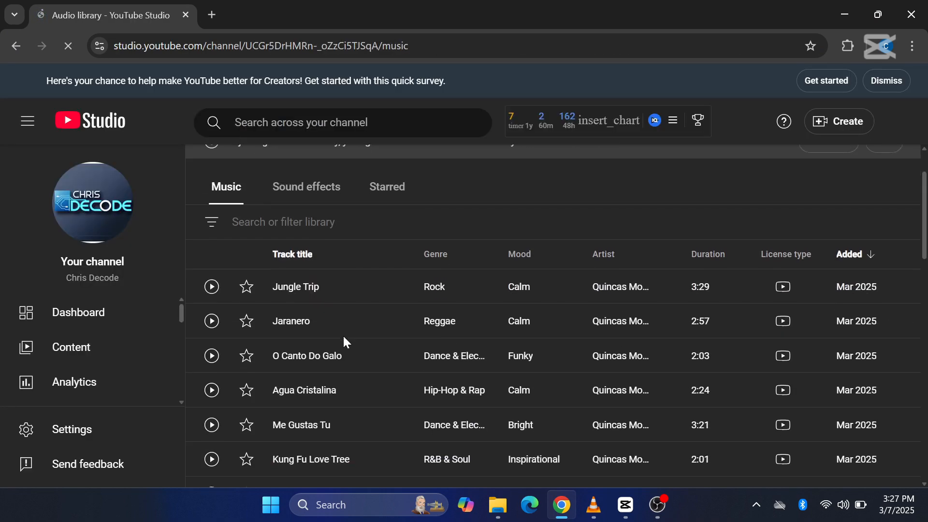
Choose Bright as the mood filter for the audio library's music tracks.
{"action": "left_click", "coordinate": [213, 222]}
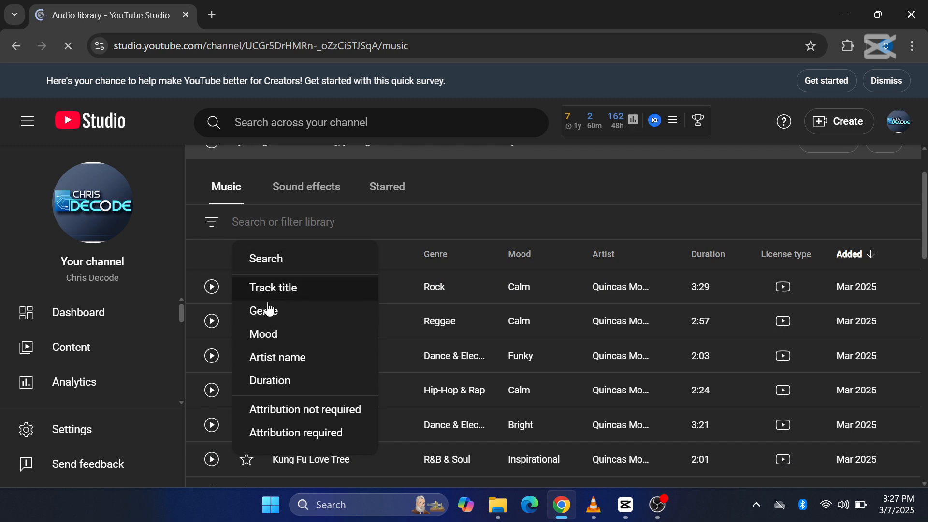
{"action": "left_click", "coordinate": [271, 341]}
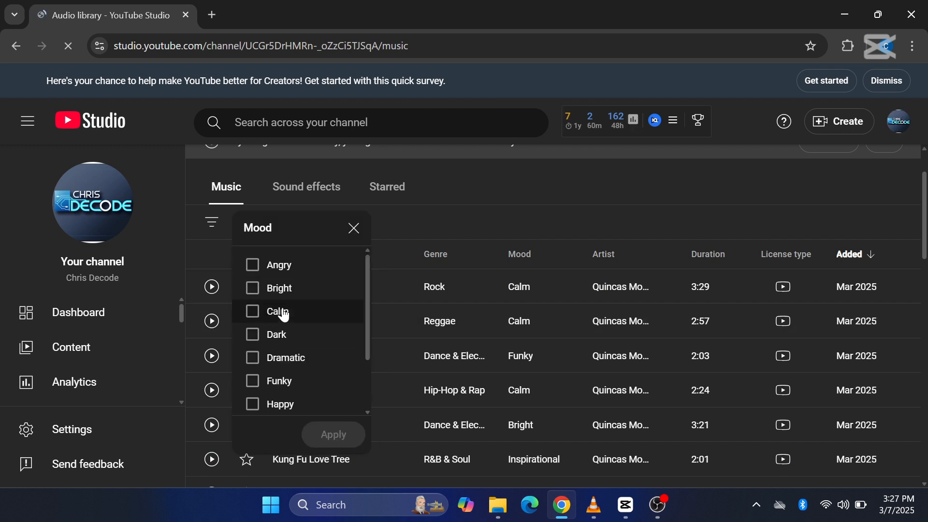
{"action": "left_click", "coordinate": [257, 291]}
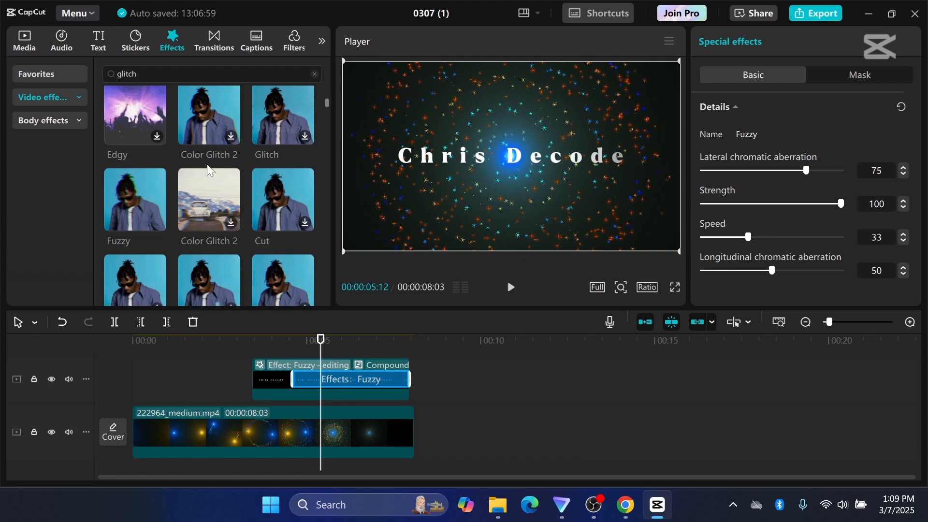
Back in CapCut, search the audio library for "Glitch" and add Glitch-based electronica(1535157) to the timeline.
{"action": "left_click", "coordinate": [66, 48]}
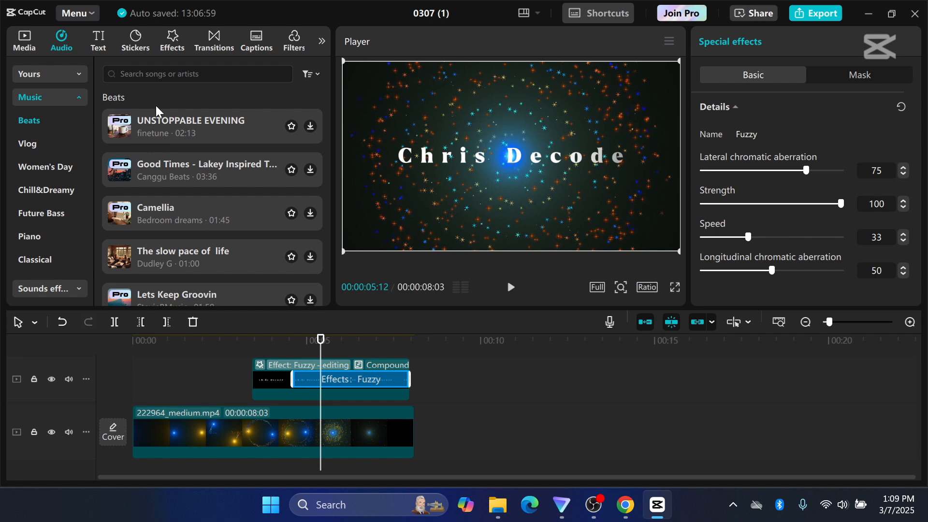
{"action": "left_click", "coordinate": [193, 74]}
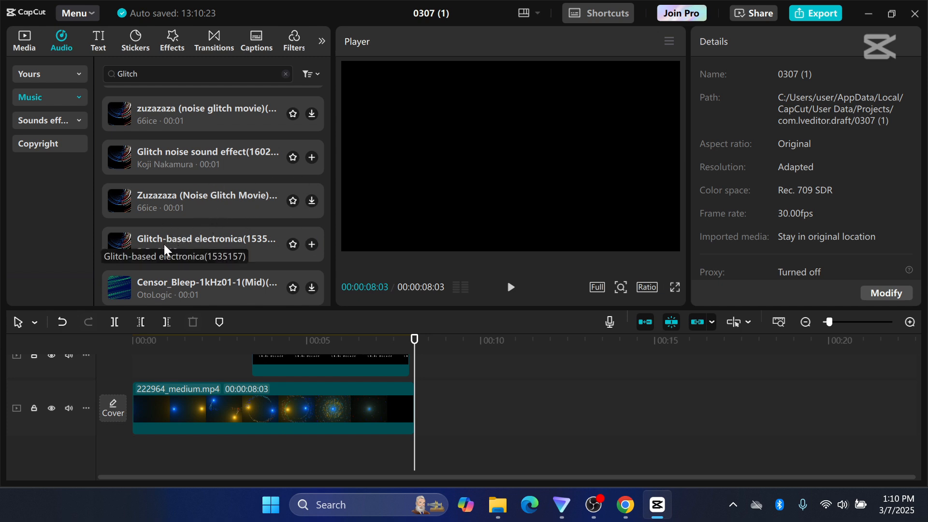
{"action": "left_click_drag", "start_coordinate": [164, 244], "coordinate": [459, 408]}
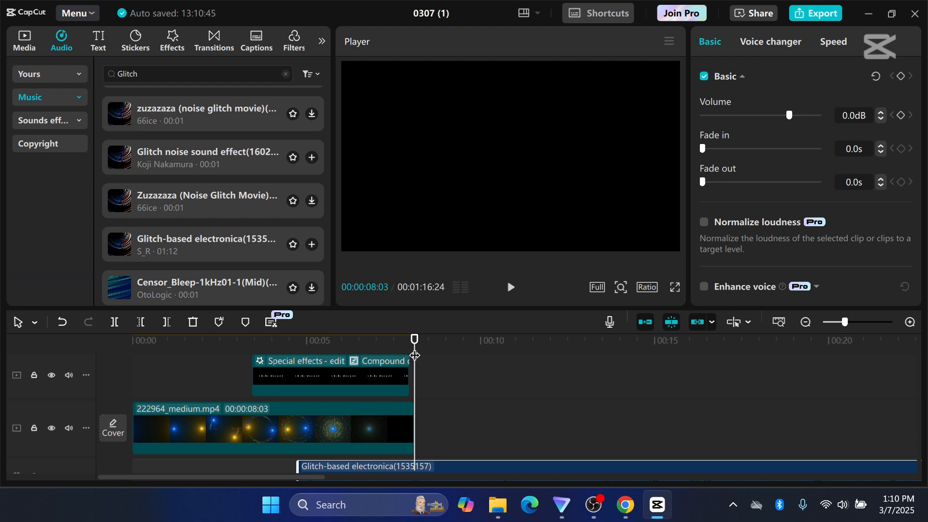
Move the playhead to the title clip's start at 00:00:03:13 and align the start of the glitch audio with it.
{"action": "left_click_drag", "start_coordinate": [415, 356], "coordinate": [250, 358]}
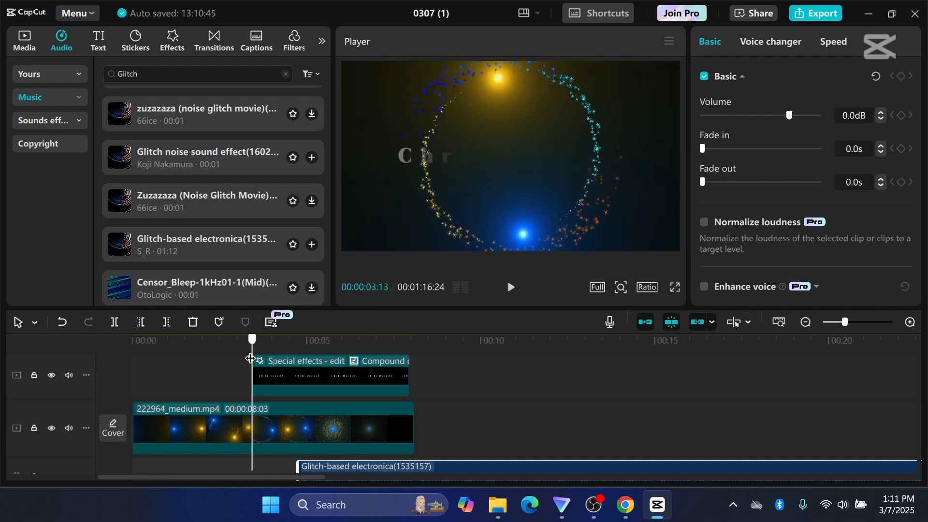
{"action": "scroll", "coordinate": [509, 380], "scroll_direction": "down", "scroll_amount": 1}
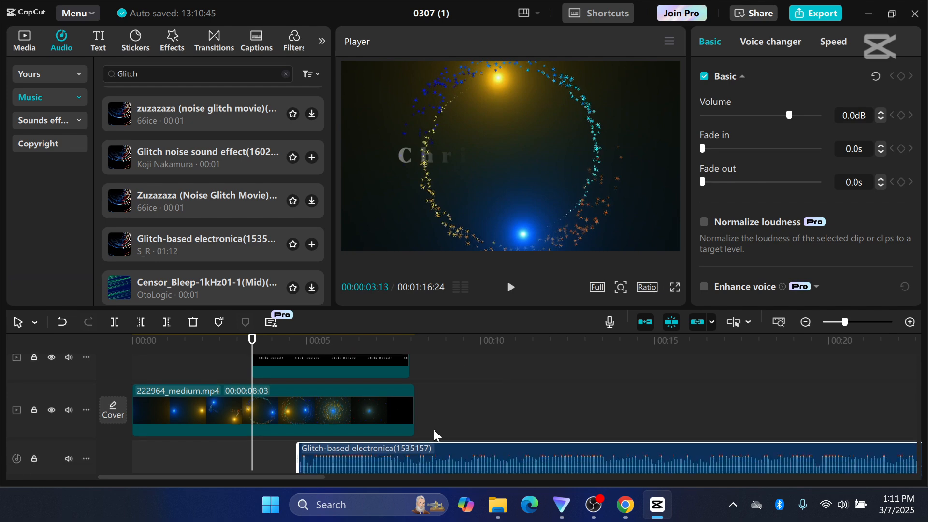
{"action": "left_click_drag", "start_coordinate": [384, 456], "coordinate": [338, 456]}
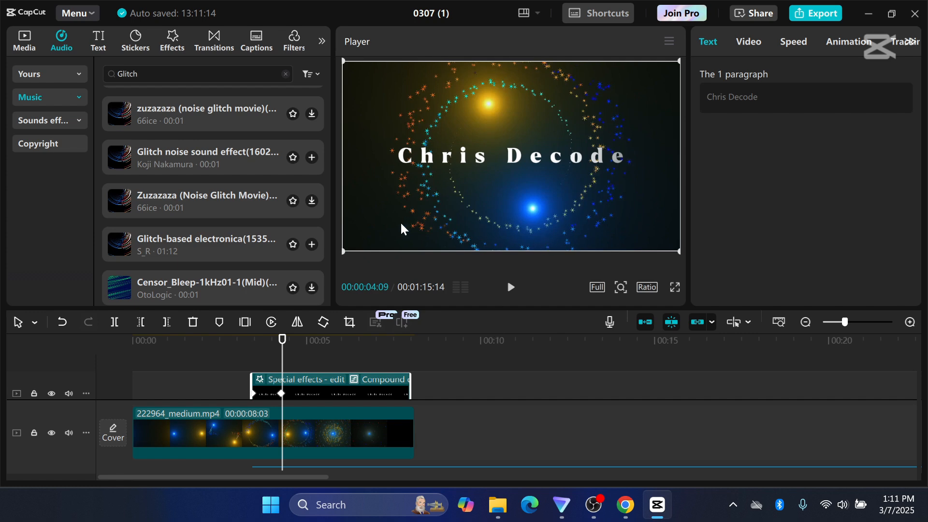
Add the imported CD.jpg logo on a track above the title, starting at about 5.5 seconds.
{"action": "left_click", "coordinate": [24, 49]}
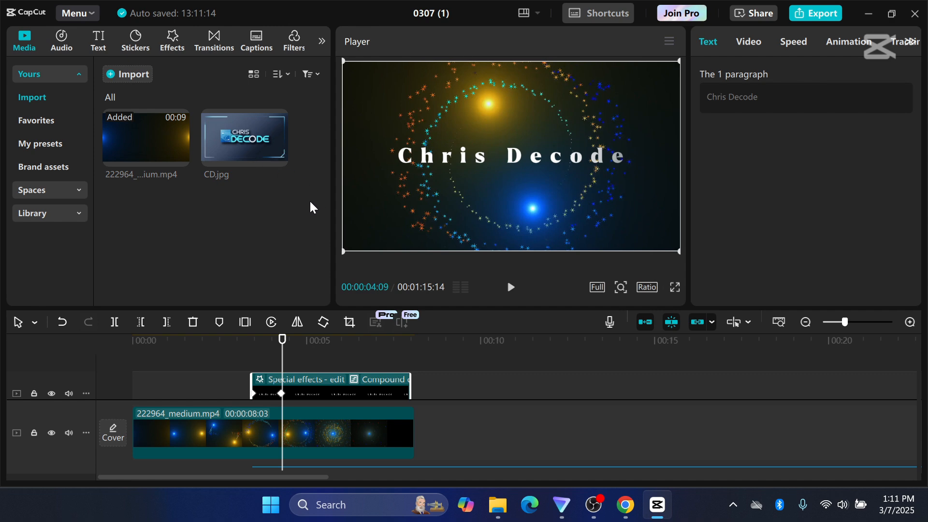
{"action": "mouse_move", "coordinate": [249, 141]}
{"action": "left_click_drag", "start_coordinate": [249, 137], "coordinate": [313, 364]}
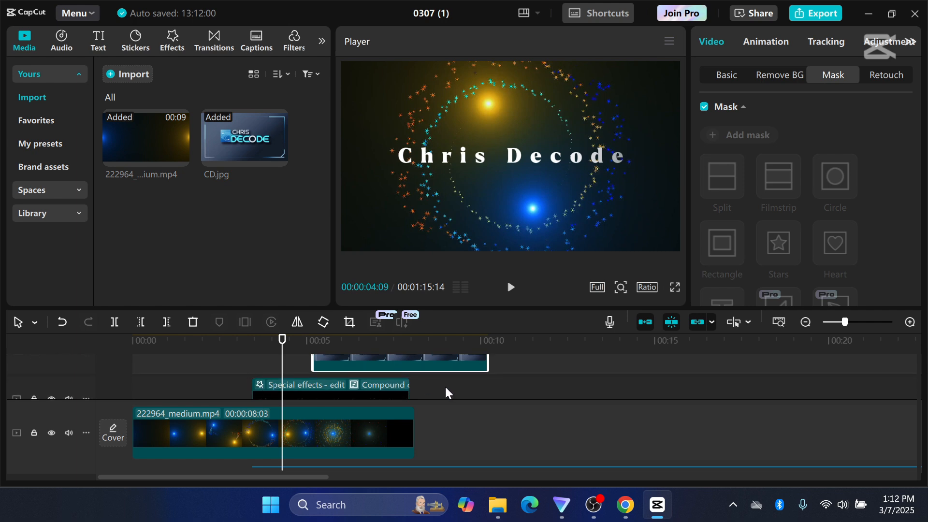
{"action": "scroll", "coordinate": [441, 387], "scroll_direction": "up", "scroll_amount": 2}
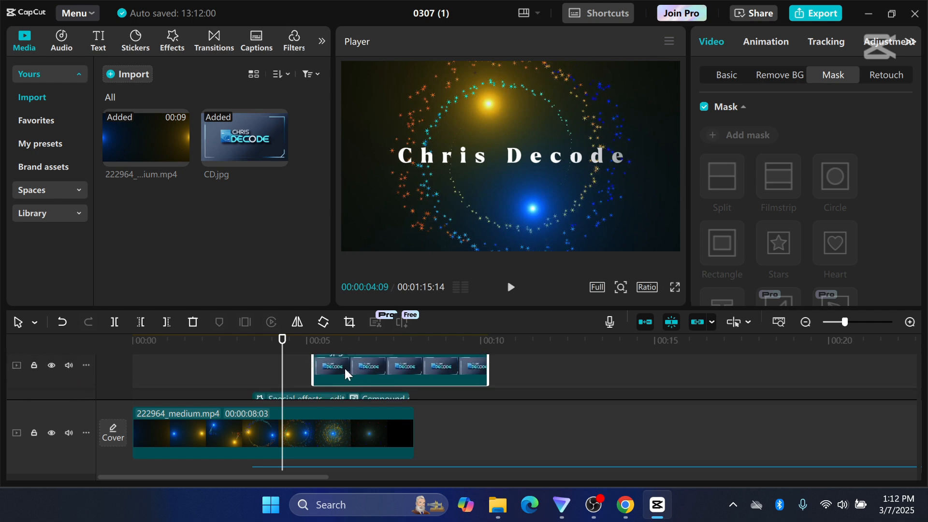
{"action": "left_click_drag", "start_coordinate": [343, 371], "coordinate": [357, 373]}
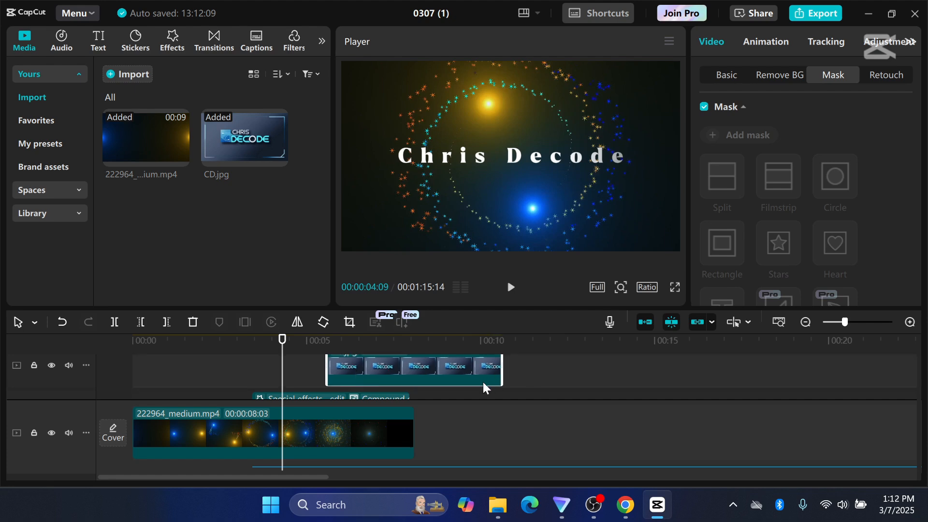
{"action": "scroll", "coordinate": [483, 384], "scroll_direction": "up", "scroll_amount": 1}
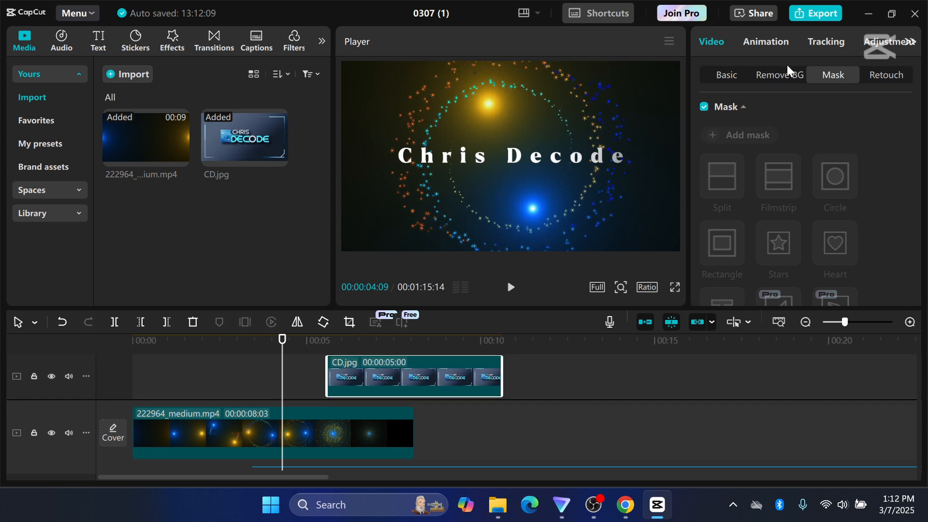
Give the logo clip a Fade In animation, then scale it down and place it centered below the title text.
{"action": "left_click", "coordinate": [765, 41]}
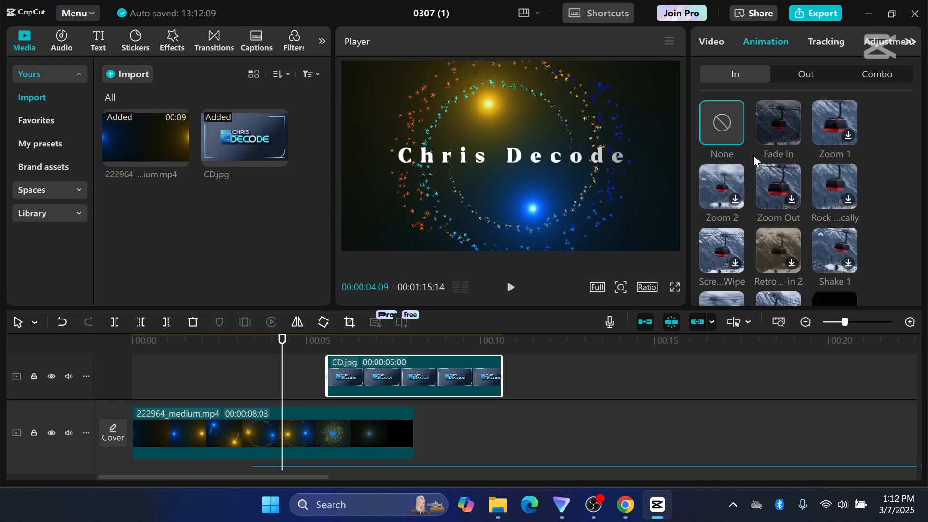
{"action": "left_click", "coordinate": [781, 122]}
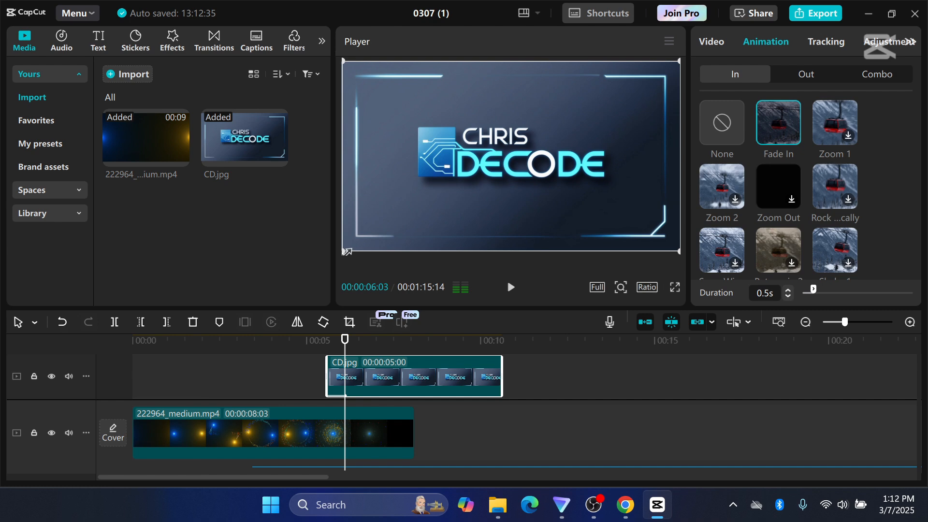
{"action": "left_click_drag", "start_coordinate": [346, 251], "coordinate": [527, 205]}
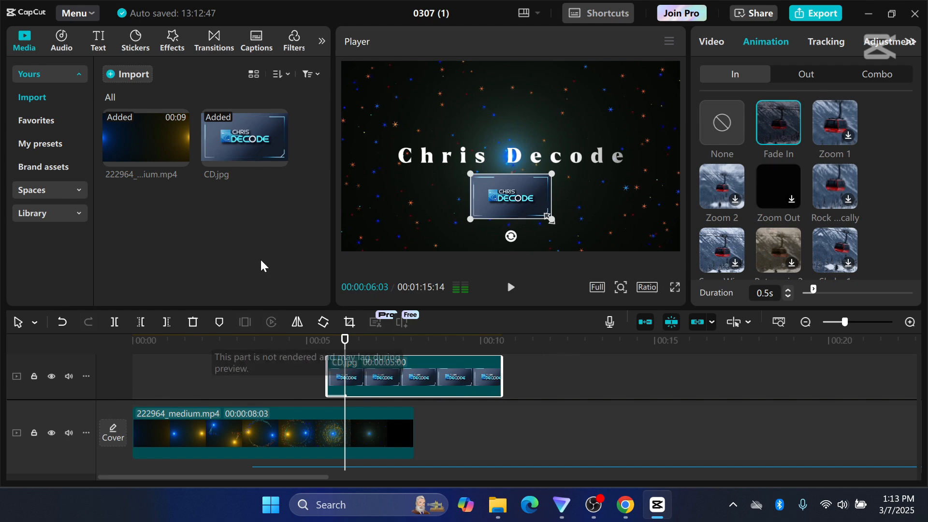
Apply the Dreamland 3 star effect to the CD.jpg clip and trim the clip to end with the background video.
{"action": "left_click", "coordinate": [172, 41]}
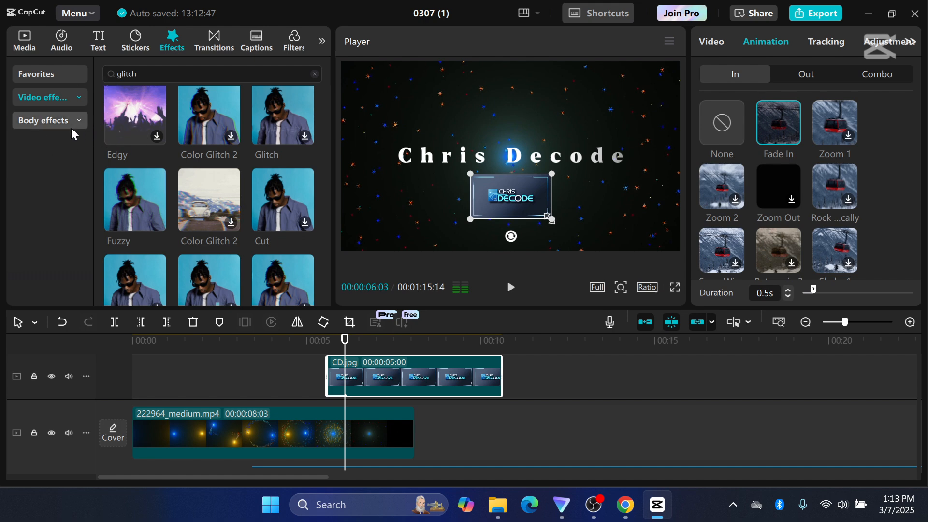
{"action": "left_click", "coordinate": [78, 97]}
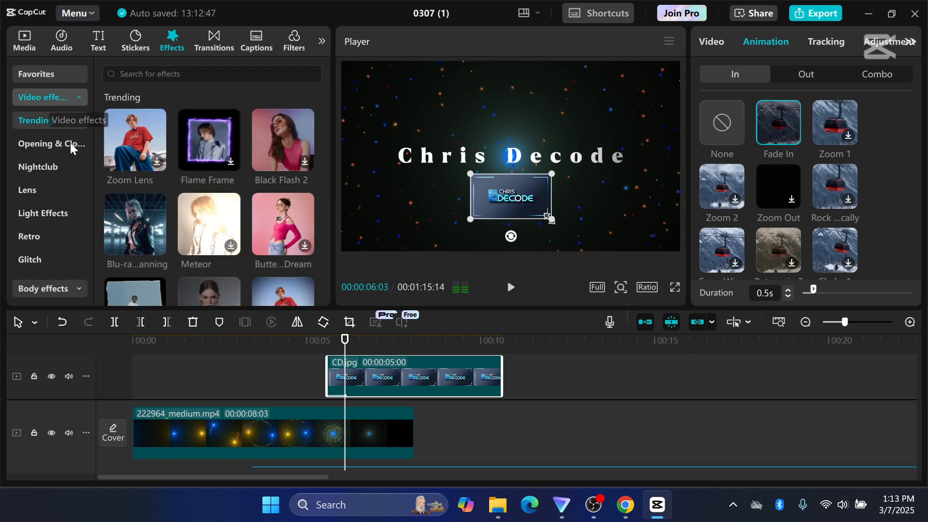
{"action": "left_click", "coordinate": [42, 234]}
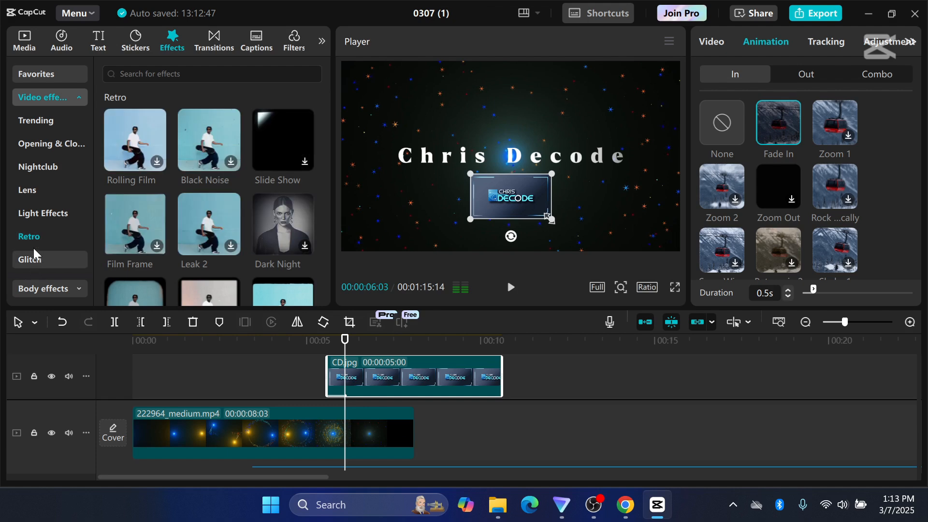
{"action": "left_click", "coordinate": [50, 191]}
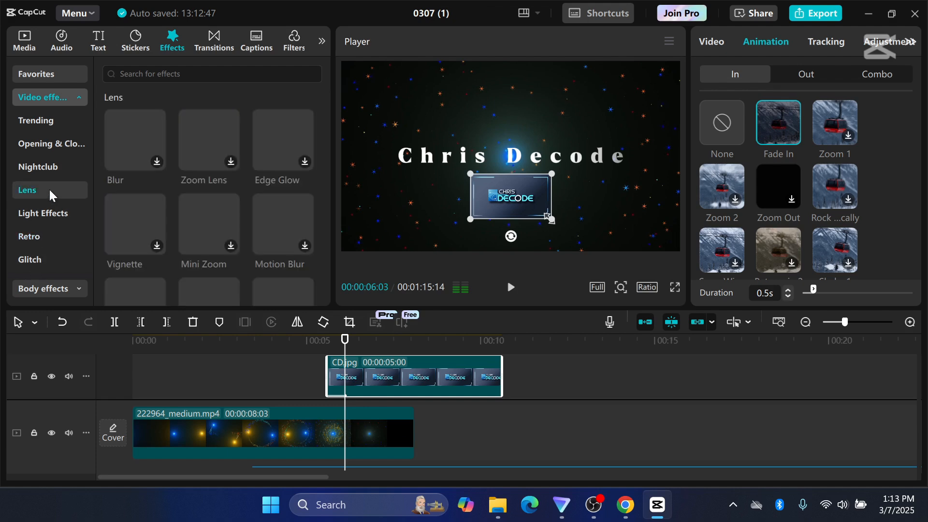
{"action": "scroll", "coordinate": [132, 239], "scroll_direction": "down", "scroll_amount": 5}
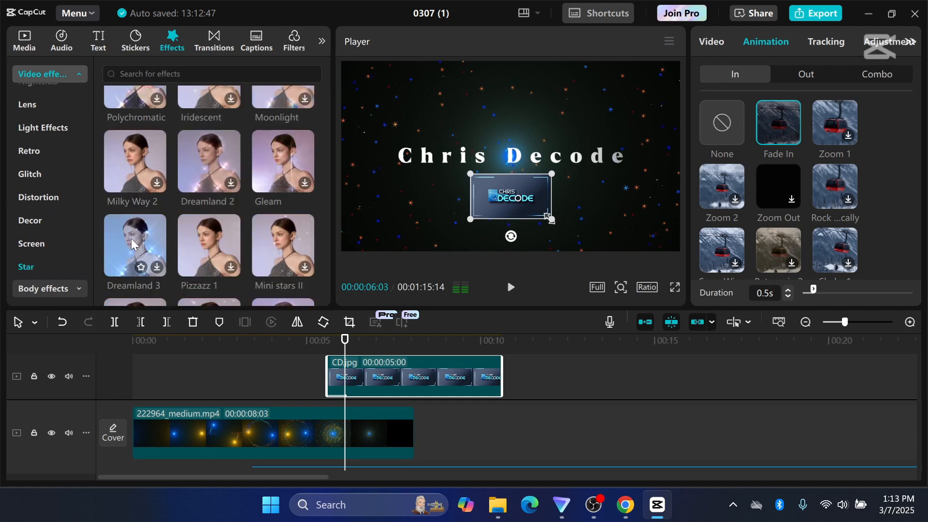
{"action": "left_click", "coordinate": [131, 238]}
{"action": "left_click_drag", "start_coordinate": [132, 239], "coordinate": [358, 363]}
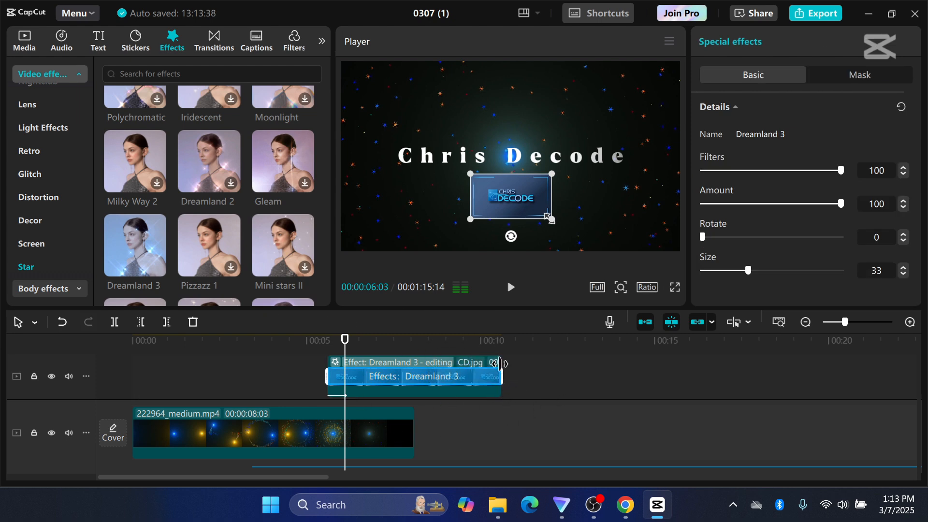
{"action": "left_click_drag", "start_coordinate": [500, 364], "coordinate": [411, 376]}
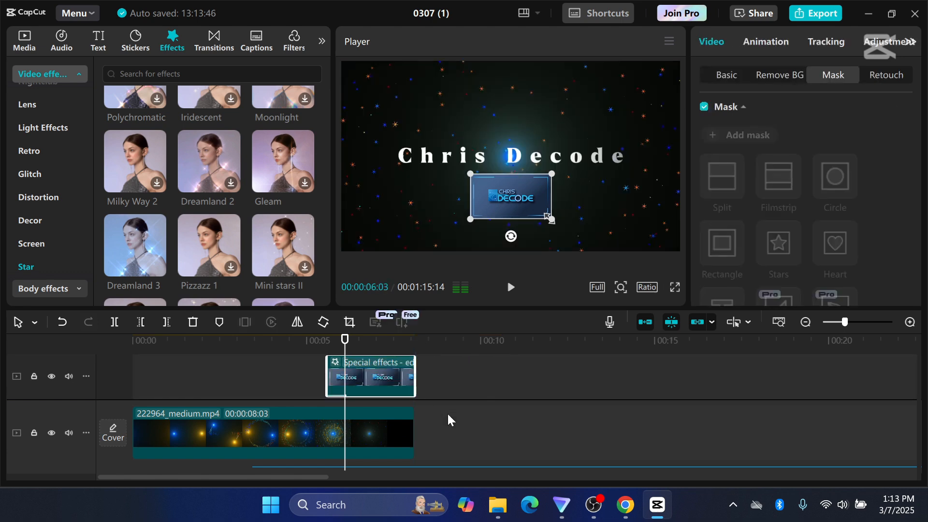
Trim the Glitch-based electronica audio to end with the background video at 00:00:08:03, deleting everything after that point.
{"action": "scroll", "coordinate": [447, 414], "scroll_direction": "down", "scroll_amount": 2}
{"action": "scroll", "coordinate": [448, 416], "scroll_direction": "down", "scroll_amount": 2}
{"action": "left_click", "coordinate": [445, 381]}
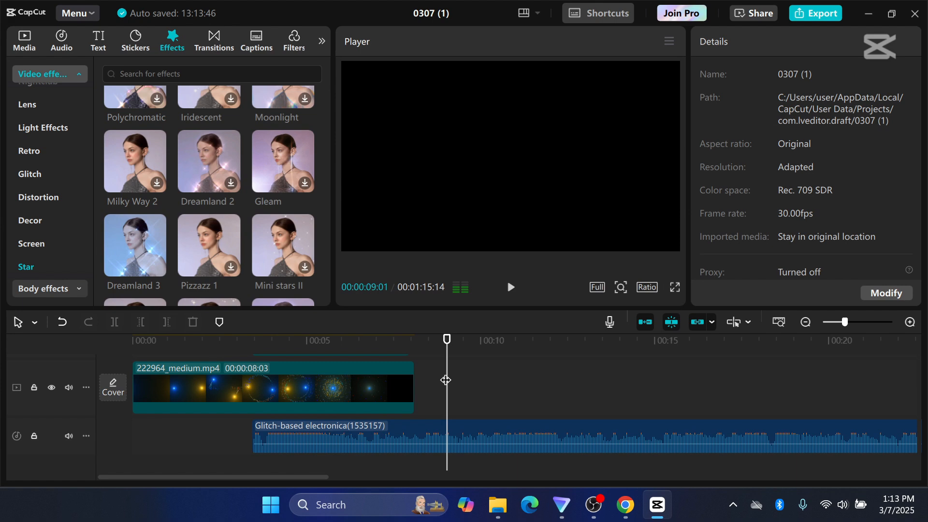
{"action": "left_click_drag", "start_coordinate": [446, 381], "coordinate": [415, 378]}
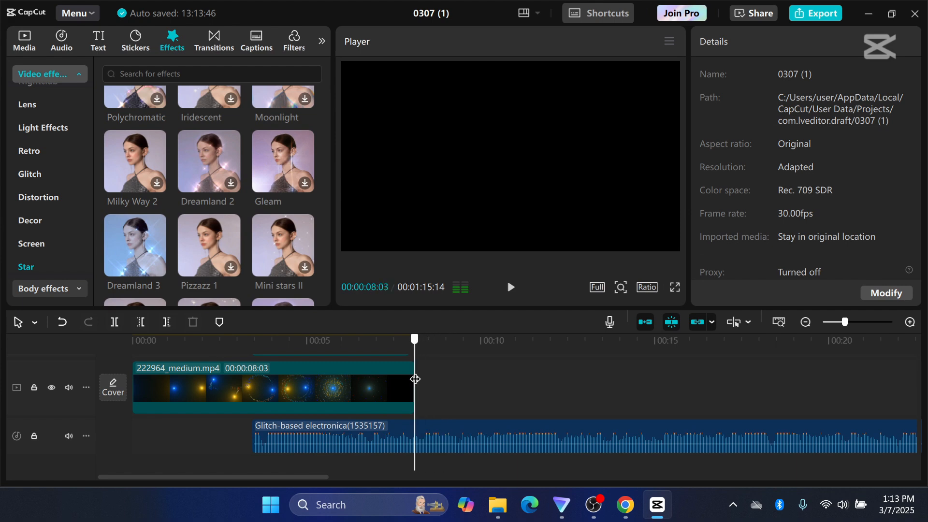
{"action": "left_click", "coordinate": [454, 442]}
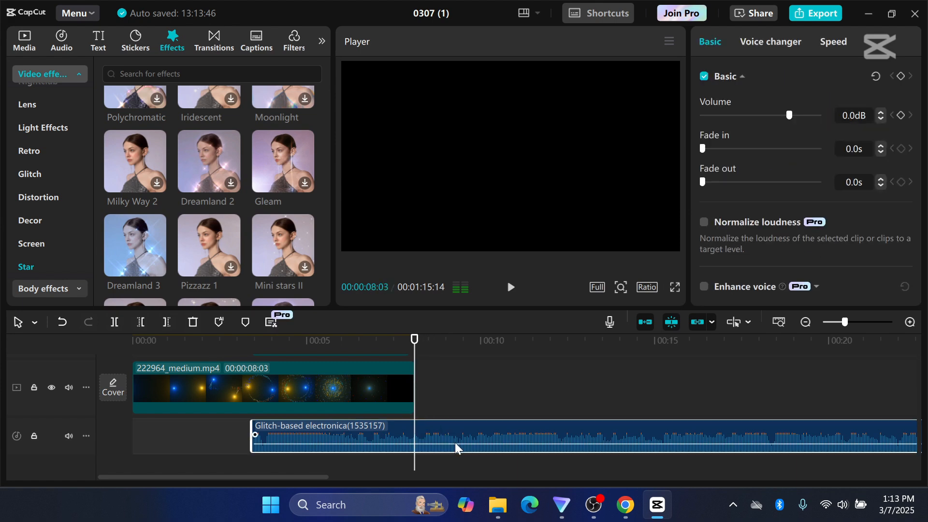
{"action": "left_click", "coordinate": [166, 321]}
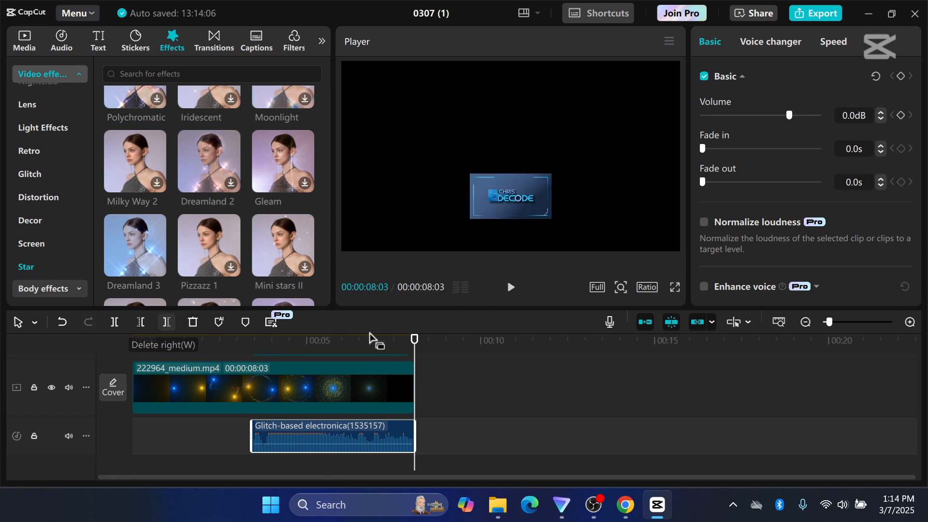
Add the stock High Speed Fire ball explosion clip from the trending library directly after the background video and preview it.
{"action": "scroll", "coordinate": [498, 425], "scroll_direction": "up", "scroll_amount": 2}
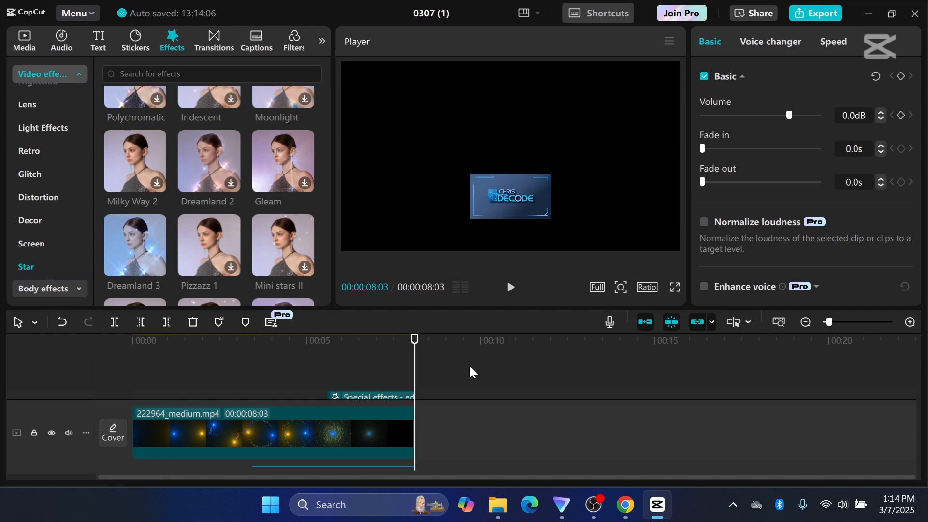
{"action": "left_click", "coordinate": [22, 47]}
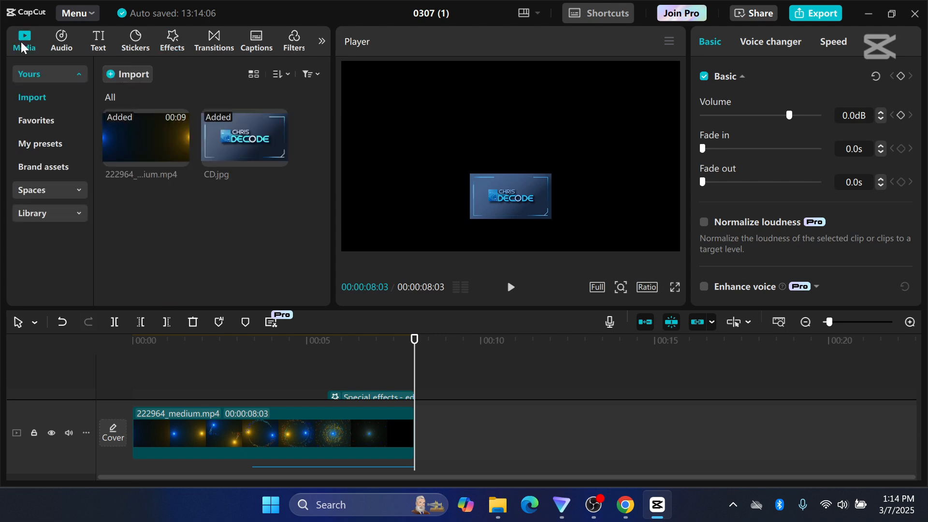
{"action": "left_click", "coordinate": [71, 215]}
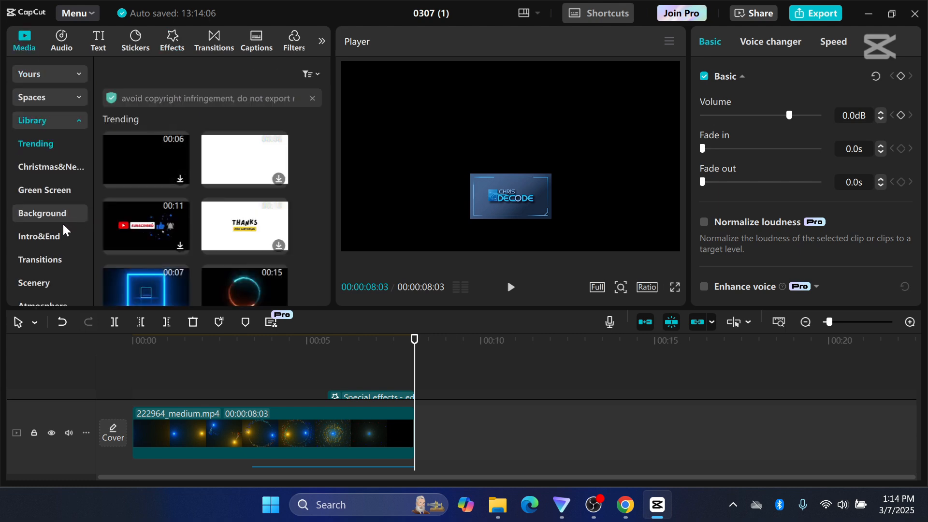
{"action": "scroll", "coordinate": [140, 199], "scroll_direction": "down", "scroll_amount": 5}
{"action": "left_click_drag", "start_coordinate": [140, 198], "coordinate": [411, 436]}
{"action": "left_click", "coordinate": [510, 287]}
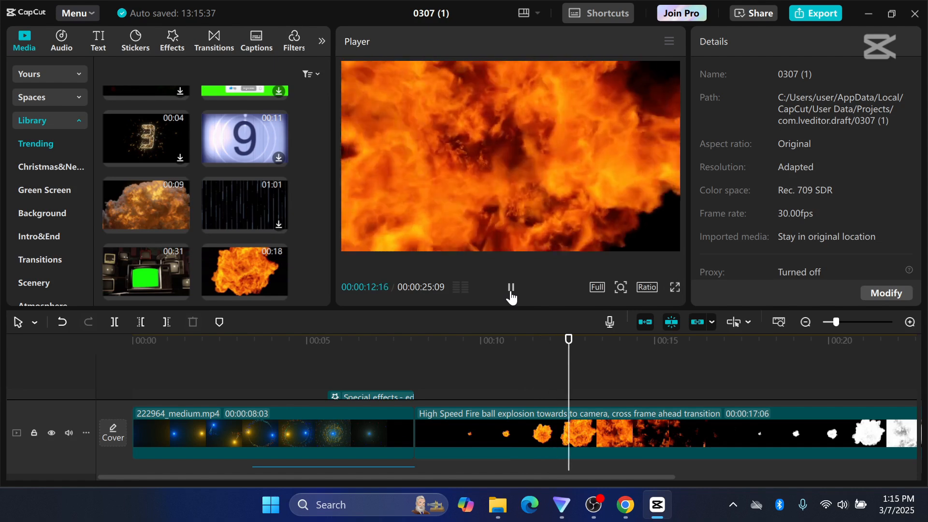
{"action": "left_click", "coordinate": [510, 290]}
Add the Chromo-zoom glitch effect above the explosion clip, starting where that clip begins, and extend the effect further across it.
{"action": "scroll", "coordinate": [457, 383], "scroll_direction": "down", "scroll_amount": 2}
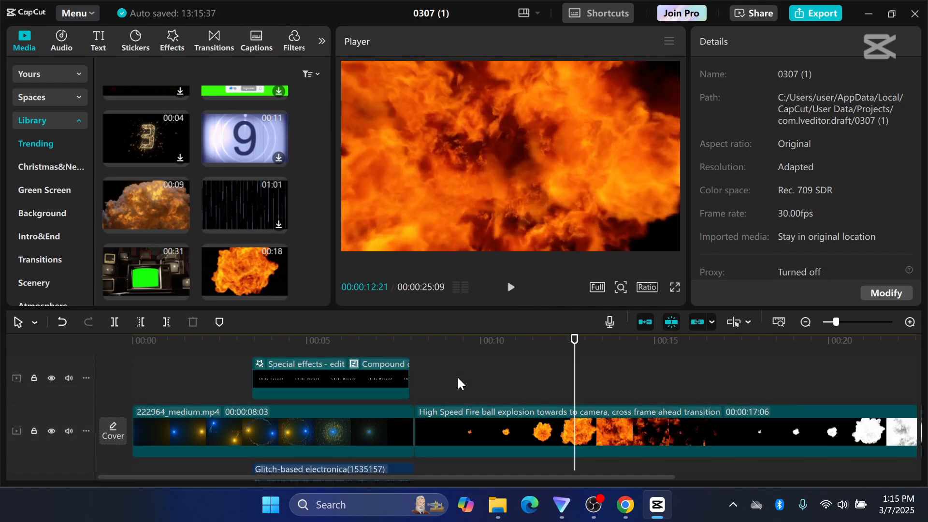
{"action": "scroll", "coordinate": [458, 382], "scroll_direction": "up", "scroll_amount": 2}
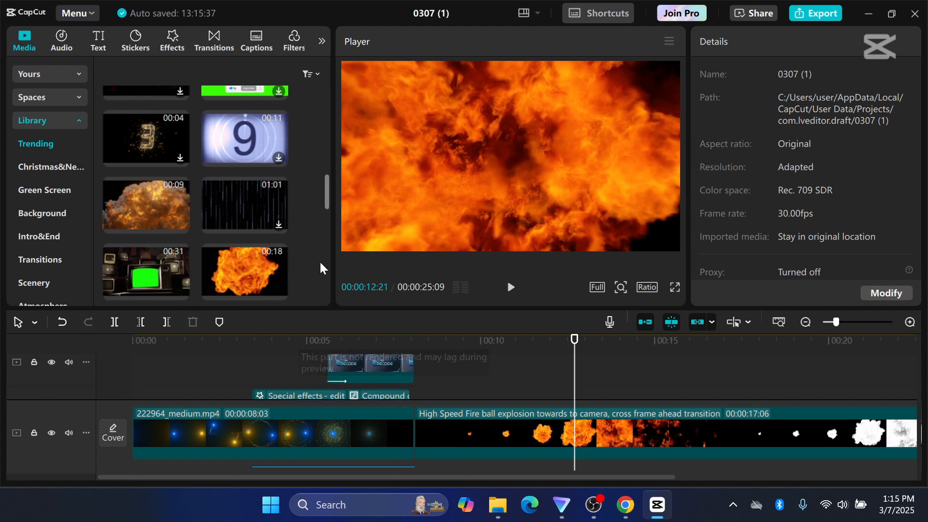
{"action": "left_click", "coordinate": [173, 42]}
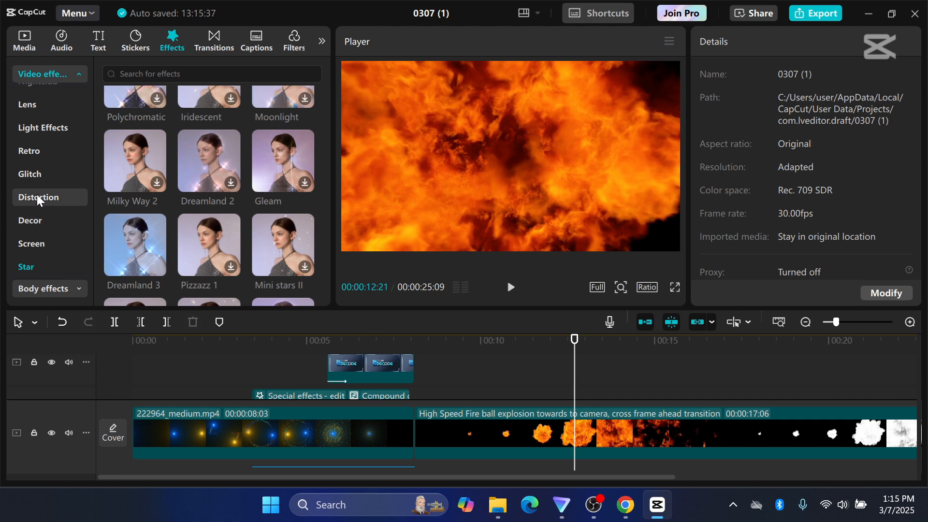
{"action": "left_click", "coordinate": [30, 172]}
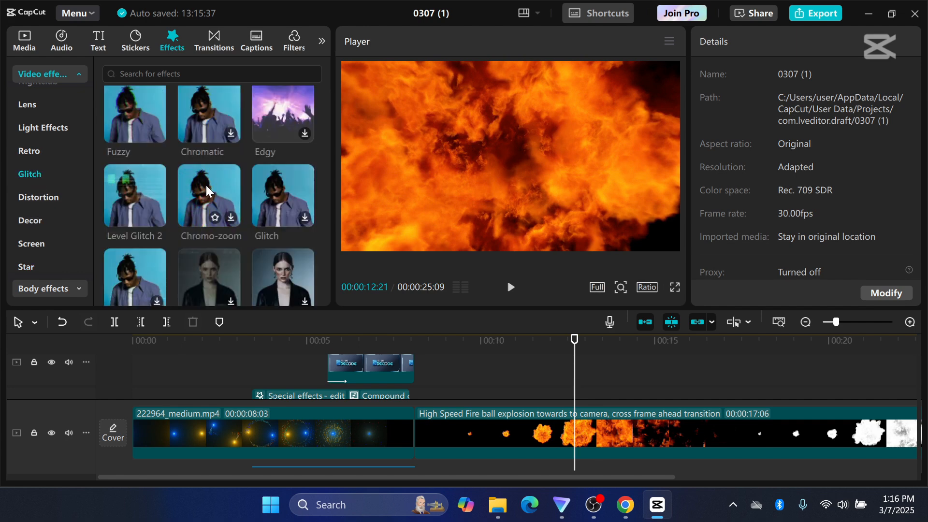
{"action": "left_click_drag", "start_coordinate": [205, 184], "coordinate": [419, 378]}
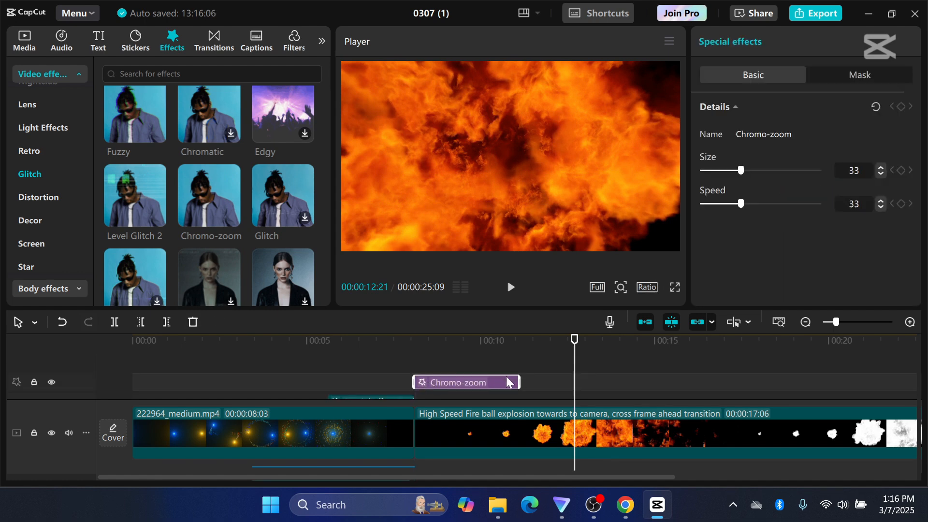
{"action": "left_click_drag", "start_coordinate": [519, 381], "coordinate": [752, 372]}
{"action": "scroll", "coordinate": [479, 356], "scroll_direction": "down", "scroll_amount": 3}
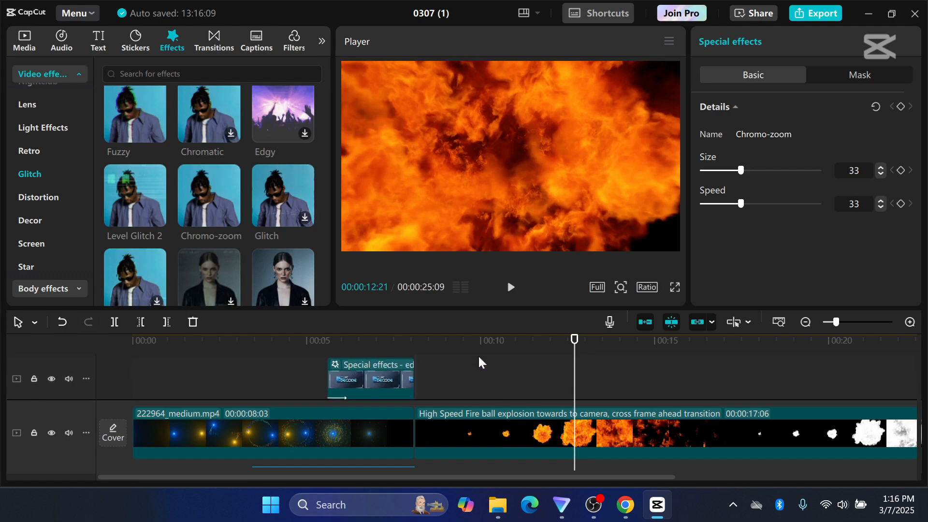
{"action": "scroll", "coordinate": [478, 358], "scroll_direction": "up", "scroll_amount": 2}
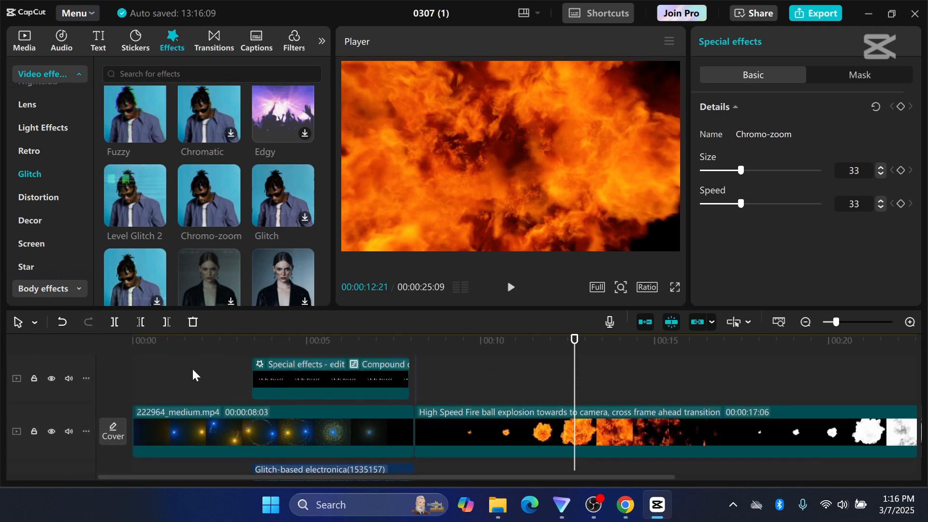
Play the intro from near its beginning through the title and logo to the start of the explosion clip.
{"action": "left_click", "coordinate": [155, 370]}
{"action": "left_click", "coordinate": [510, 287]}
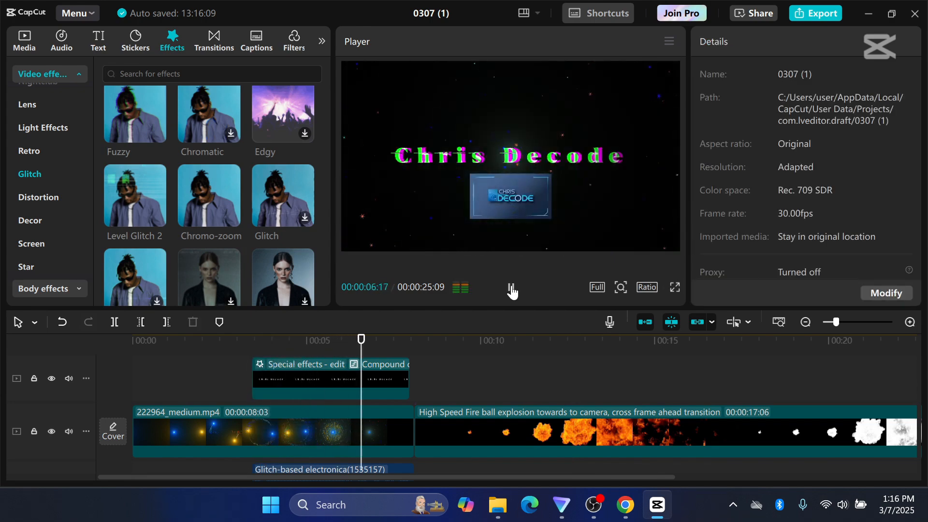
{"action": "left_click", "coordinate": [510, 287]}
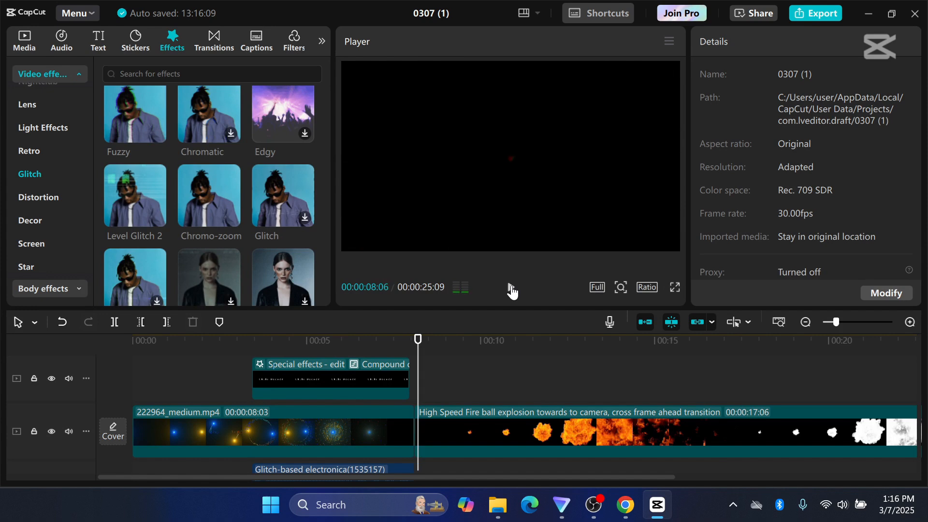